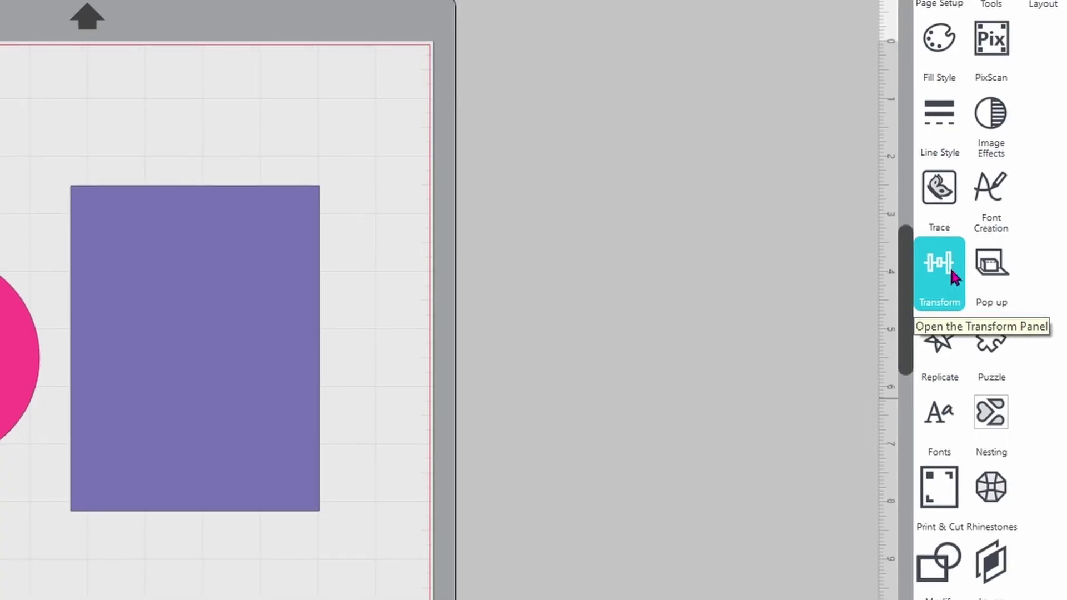
{"action": "left_click", "coordinate": [938, 272]}
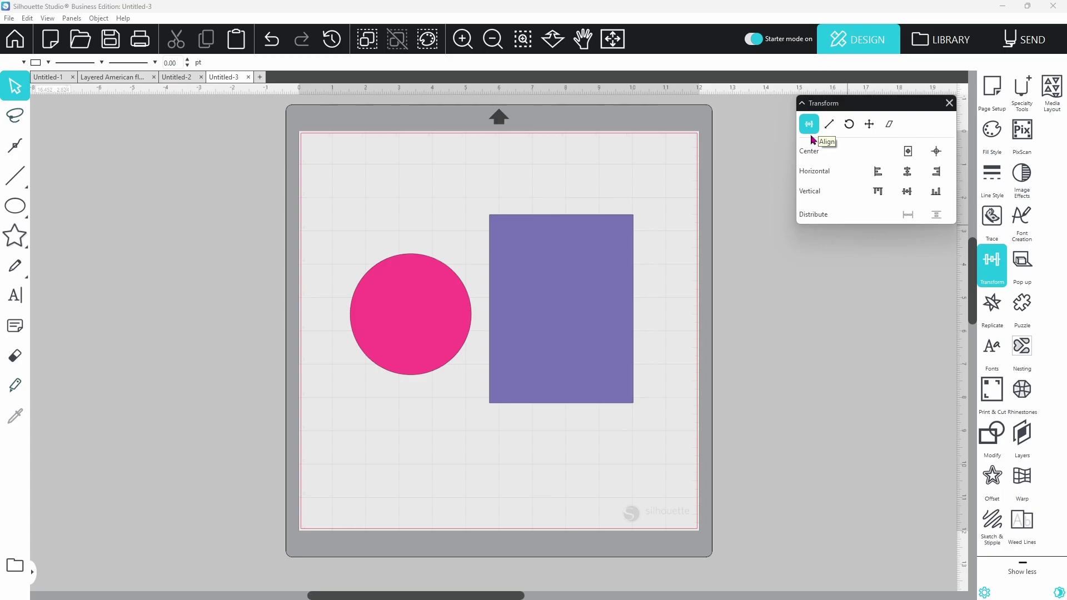
{"action": "left_click", "coordinate": [577, 297]}
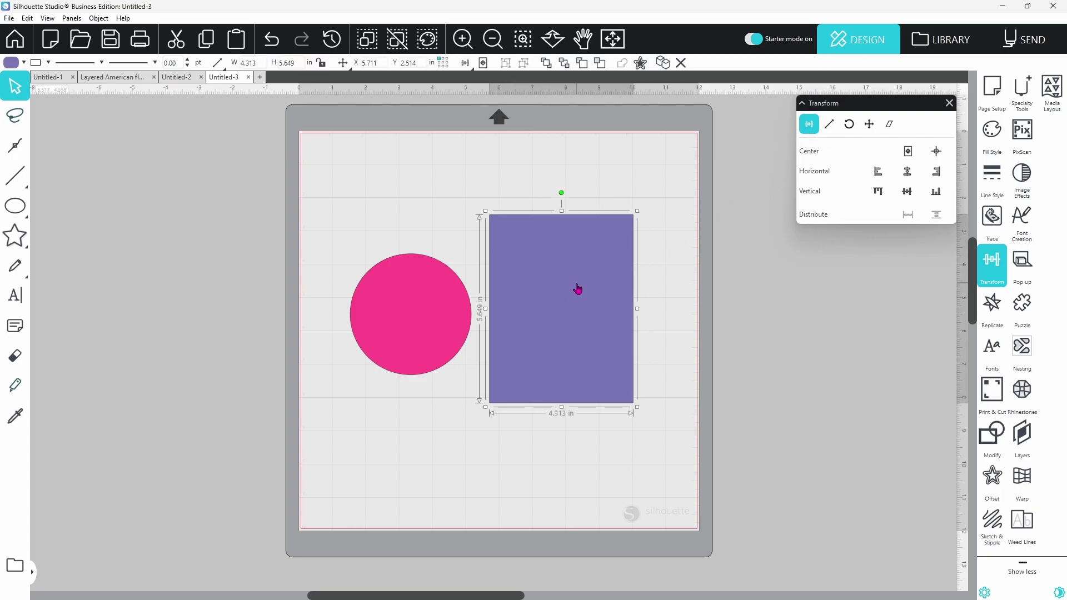
{"action": "left_click", "coordinate": [474, 66]}
{"action": "left_click", "coordinate": [99, 18]}
{"action": "mouse_move", "coordinate": [114, 58]}
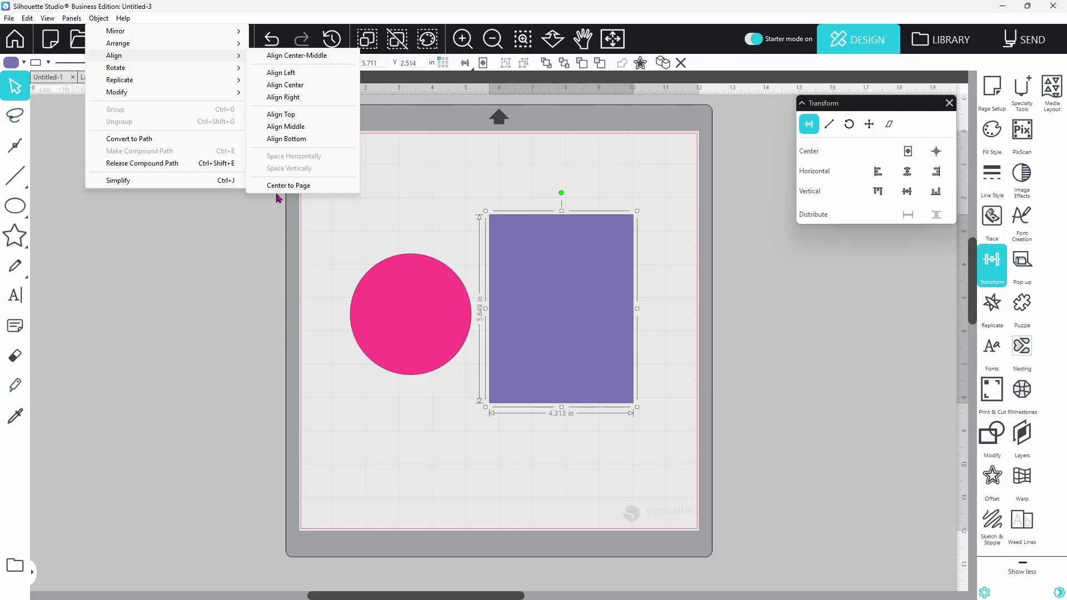
{"action": "left_click", "coordinate": [400, 226]}
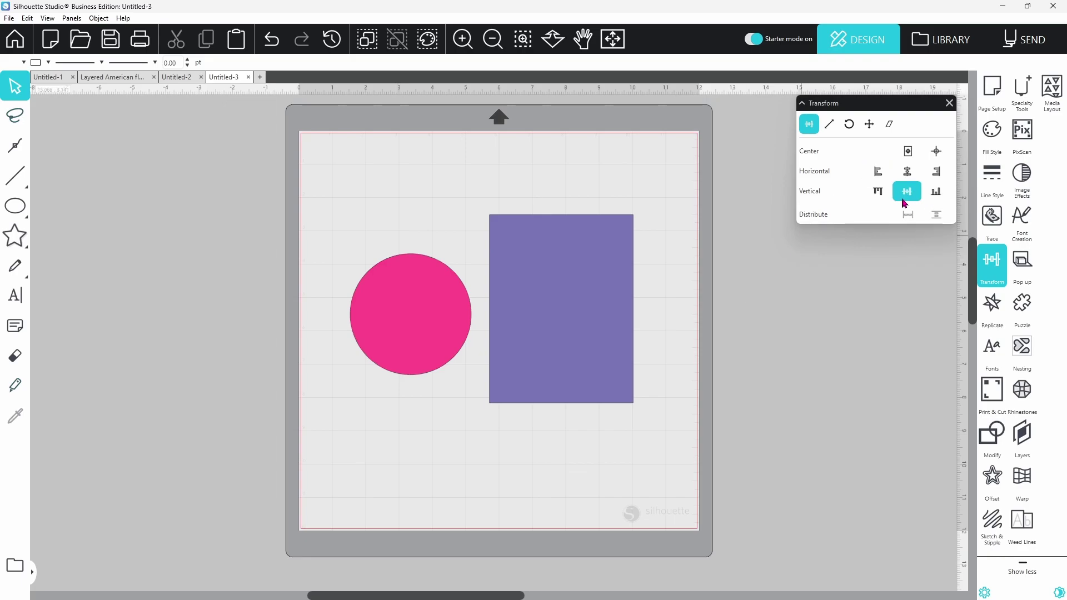
Center the purple rectangle on the mat, then select it together with the pink circle
{"action": "left_click", "coordinate": [572, 314]}
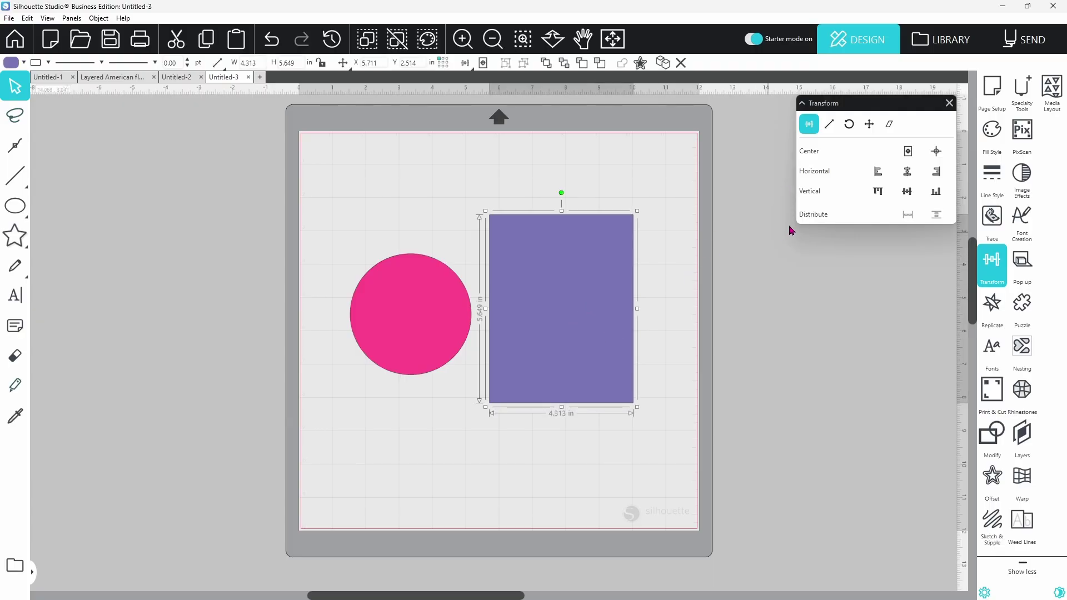
{"action": "left_click", "coordinate": [911, 156]}
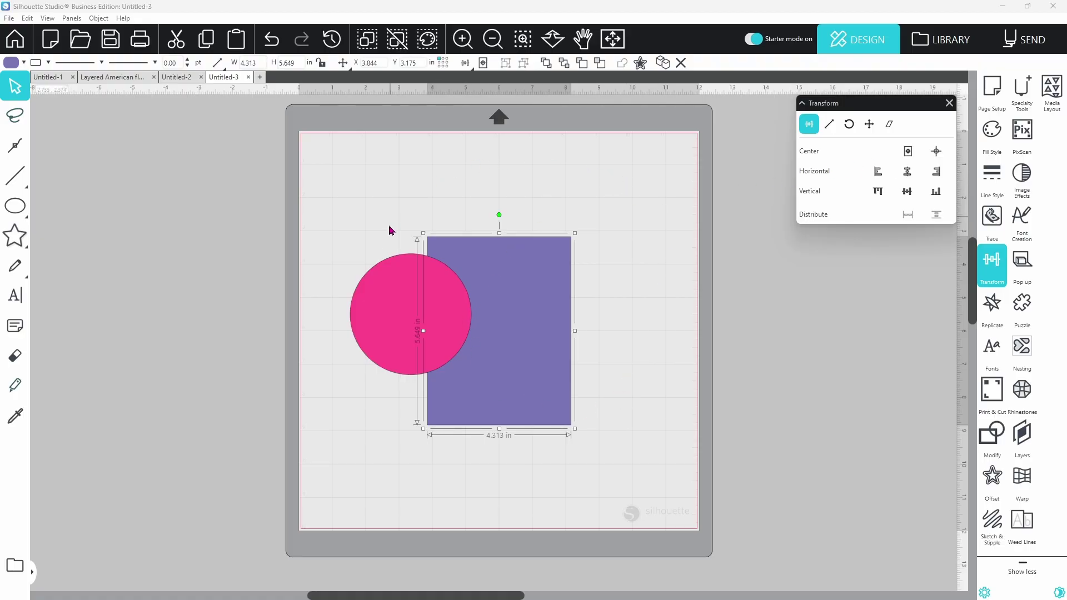
{"action": "left_click_drag", "start_coordinate": [364, 230], "coordinate": [414, 272]}
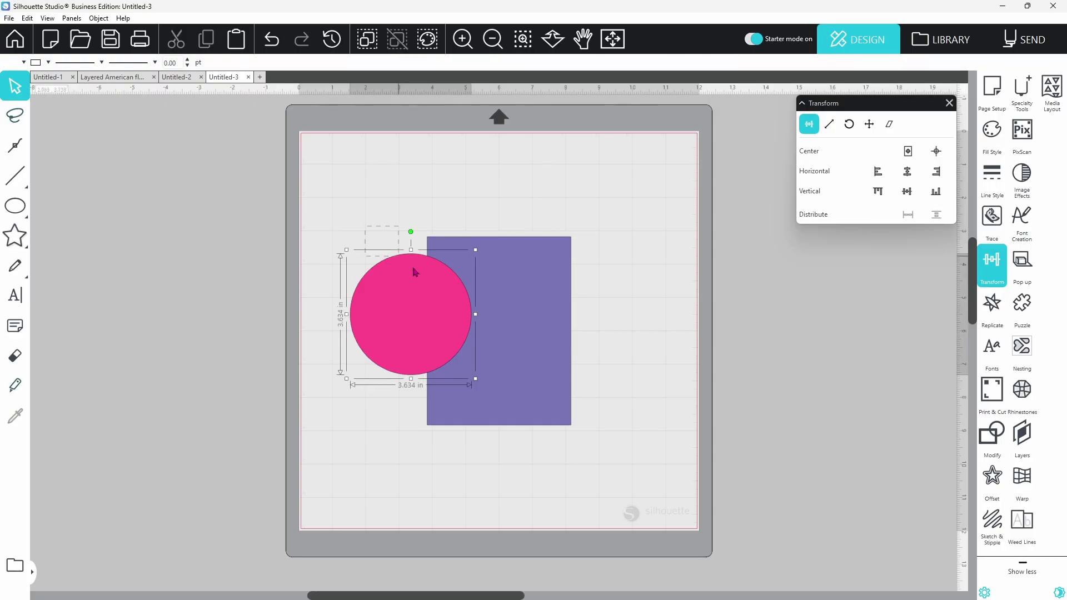
{"action": "left_click", "coordinate": [533, 347], "text": "shift"}
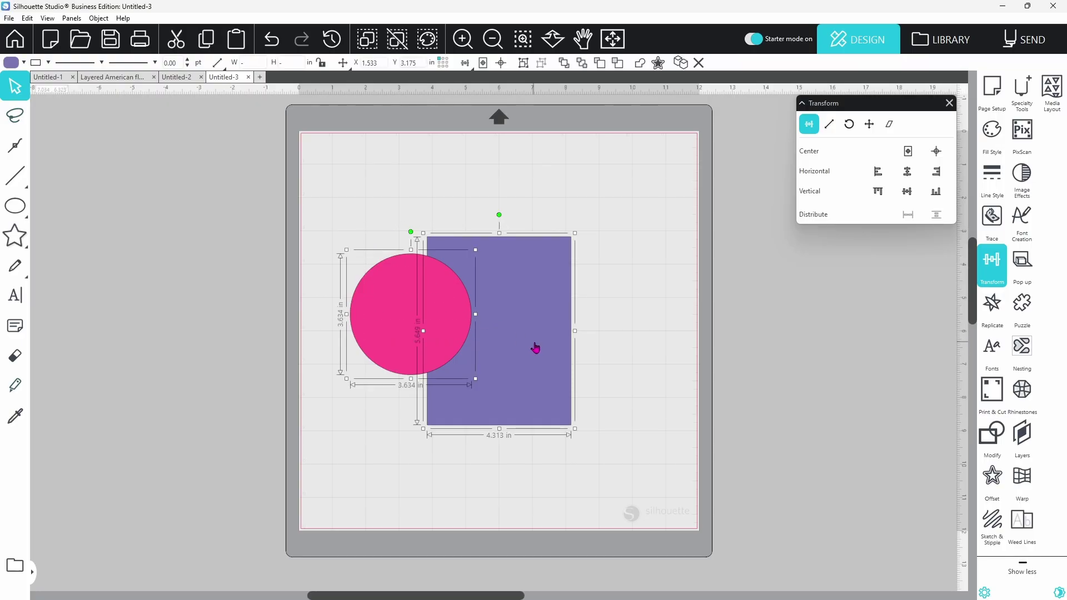
Try each alignment of the circle to the rectangle (centre, left, right, top, middle), finishing with Align Bottom
{"action": "left_click", "coordinate": [936, 154]}
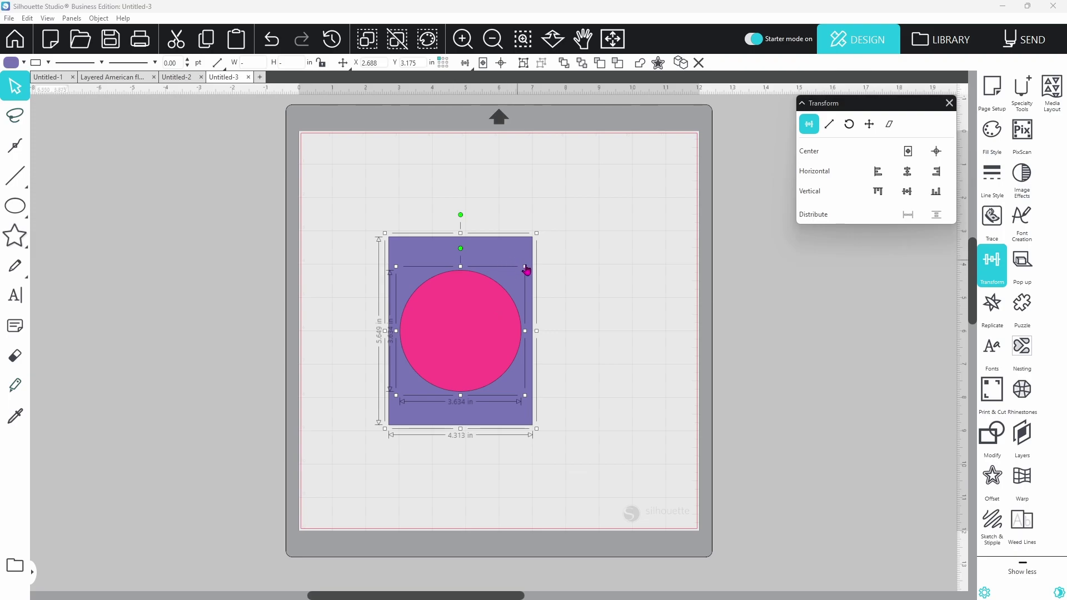
{"action": "left_click", "coordinate": [883, 180]}
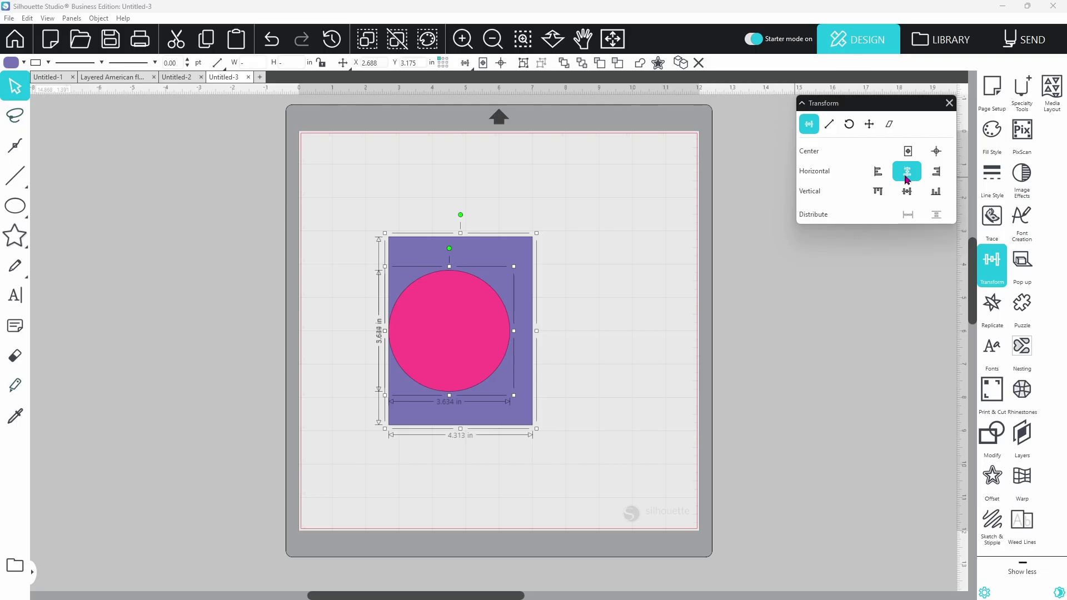
{"action": "left_click", "coordinate": [907, 179]}
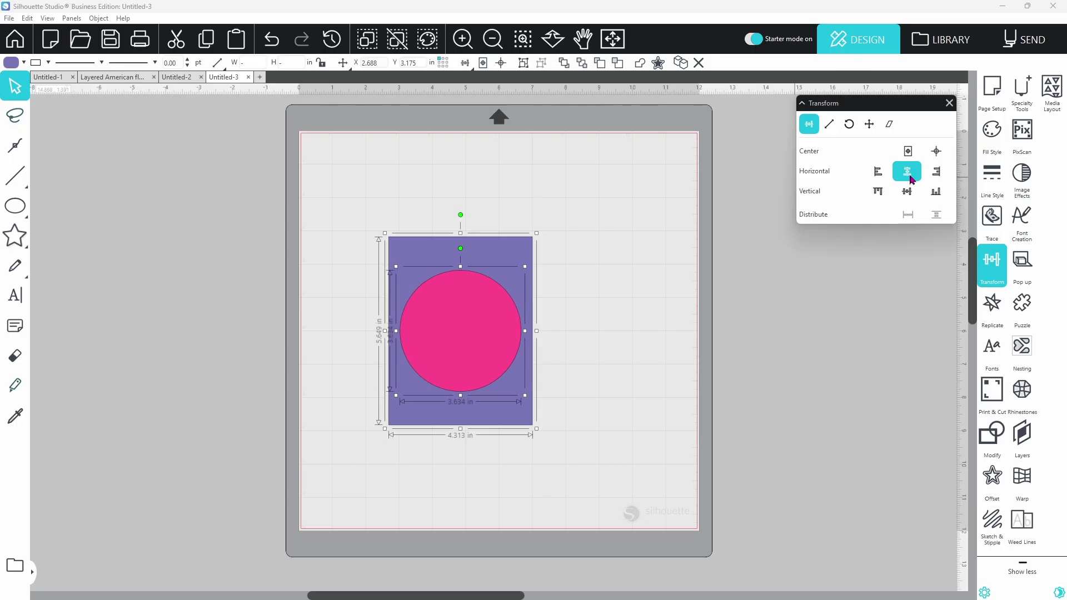
{"action": "left_click", "coordinate": [937, 172]}
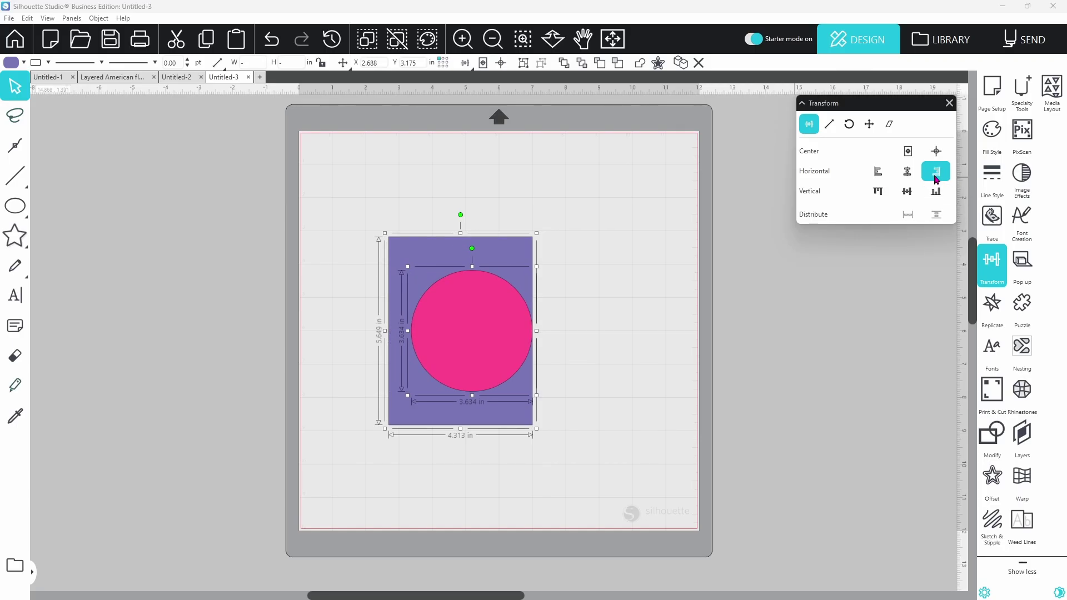
{"action": "left_click", "coordinate": [880, 194]}
{"action": "left_click", "coordinate": [908, 194]}
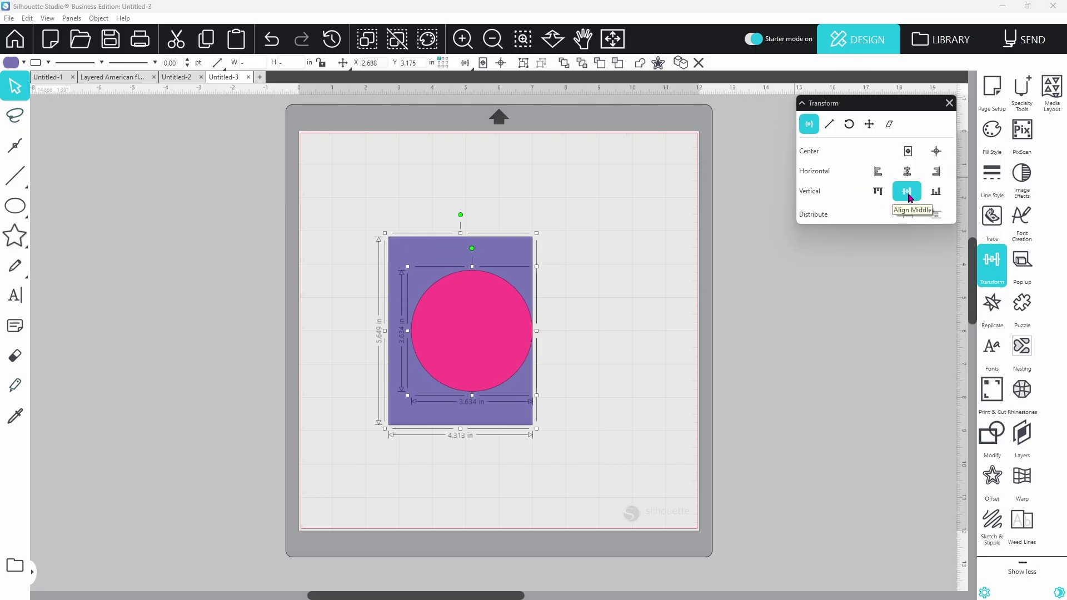
{"action": "left_click", "coordinate": [935, 192]}
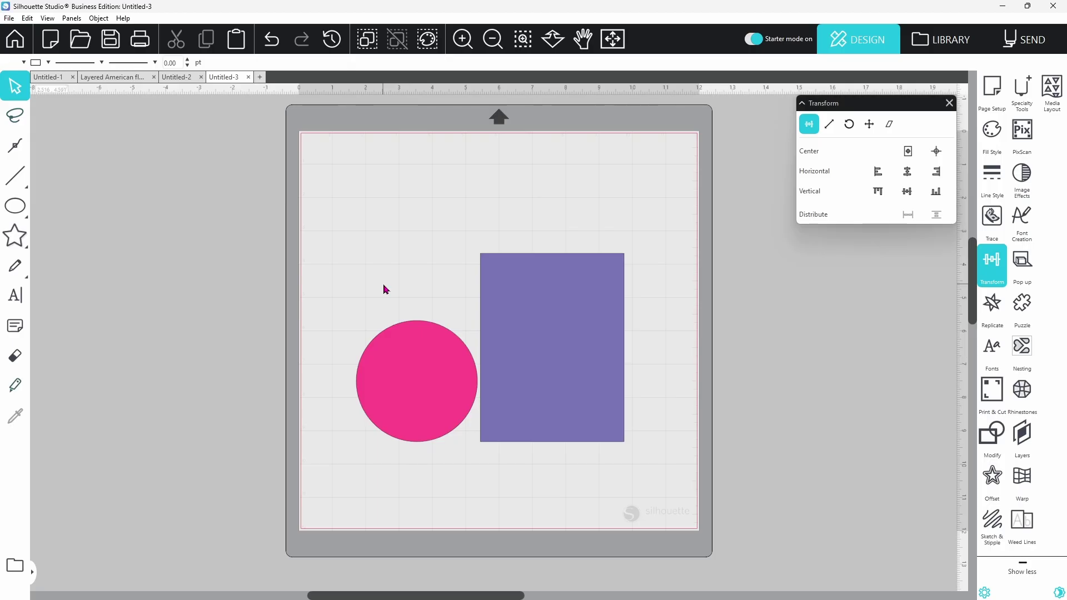
Duplicate the circle and rectangle, spread the four shapes across the mat, and distribute them evenly horizontally
{"action": "left_click_drag", "start_coordinate": [388, 293], "coordinate": [512, 395]}
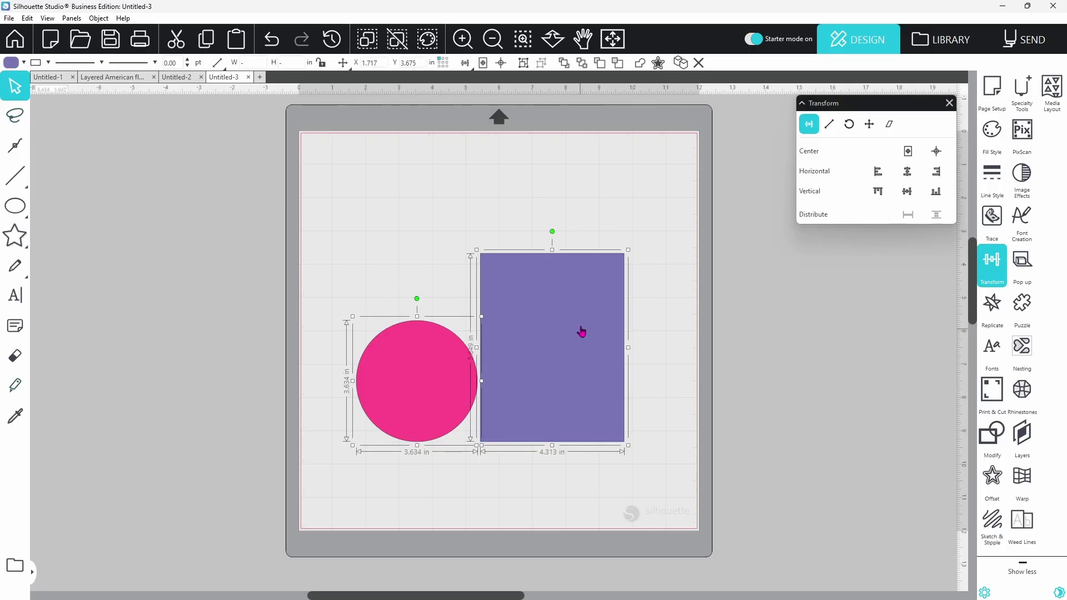
{"action": "left_click", "coordinate": [680, 62]}
{"action": "left_click_drag", "start_coordinate": [589, 328], "coordinate": [711, 298]}
{"action": "left_click", "coordinate": [549, 198]}
{"action": "left_click_drag", "start_coordinate": [540, 344], "coordinate": [550, 374]}
{"action": "left_click_drag", "start_coordinate": [670, 378], "coordinate": [831, 407]}
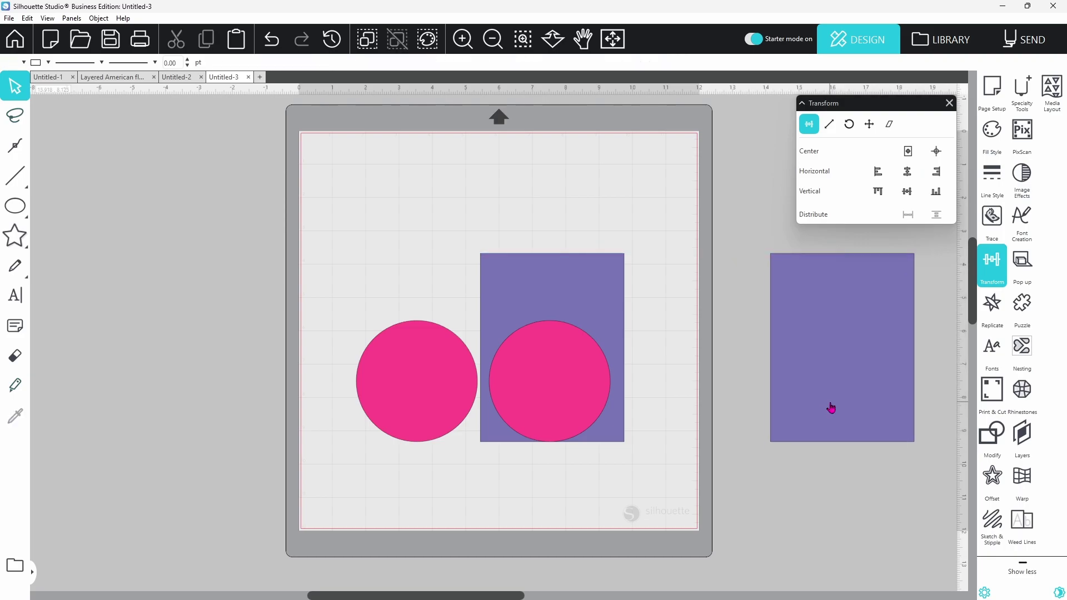
{"action": "left_click_drag", "start_coordinate": [546, 292], "coordinate": [182, 285]}
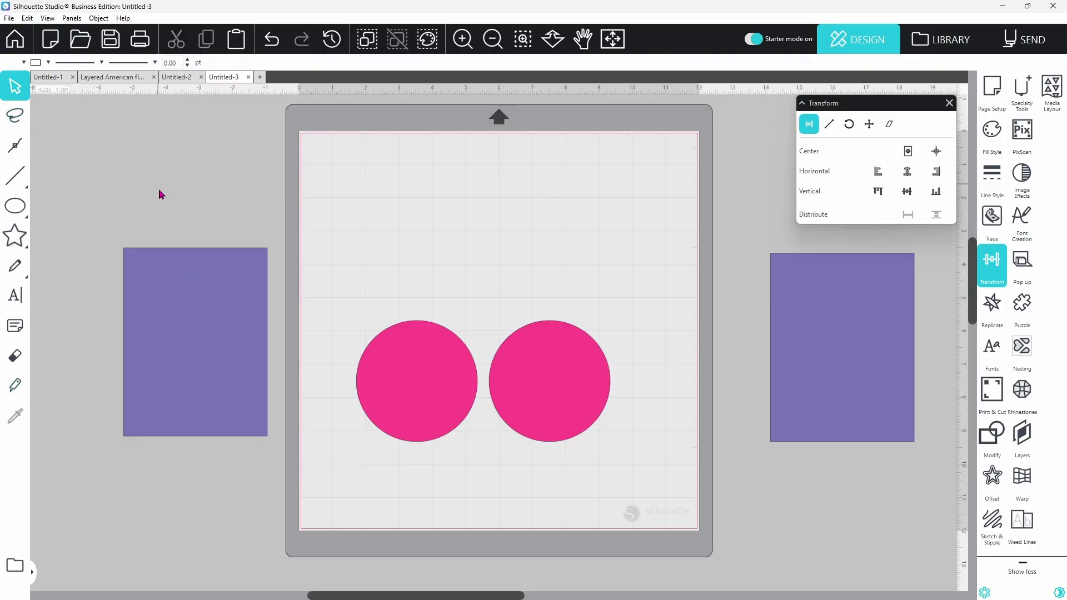
{"action": "left_click_drag", "start_coordinate": [158, 184], "coordinate": [833, 428]}
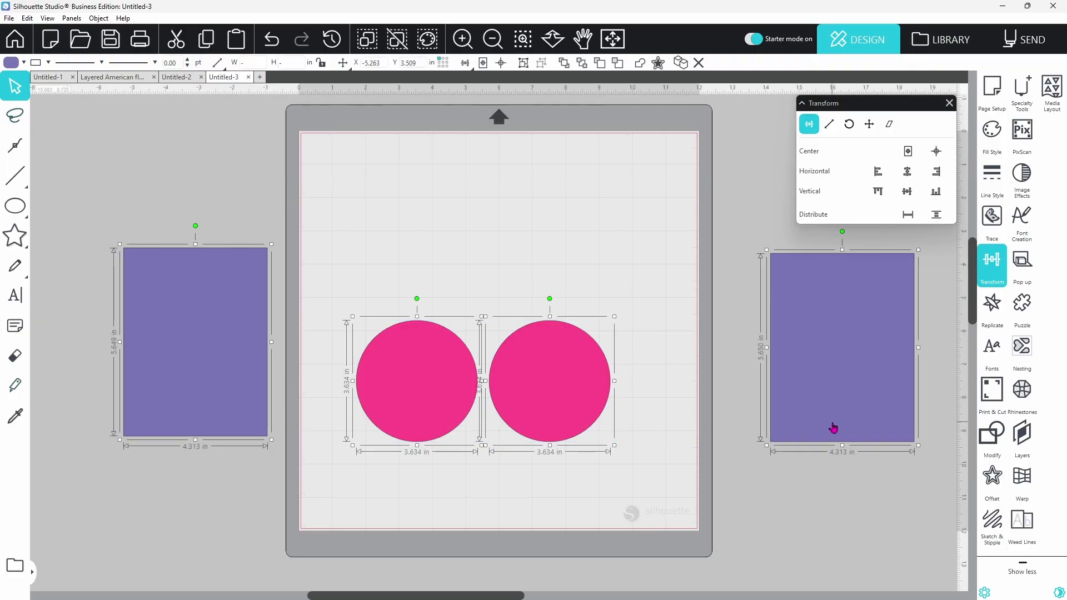
{"action": "left_click", "coordinate": [906, 219]}
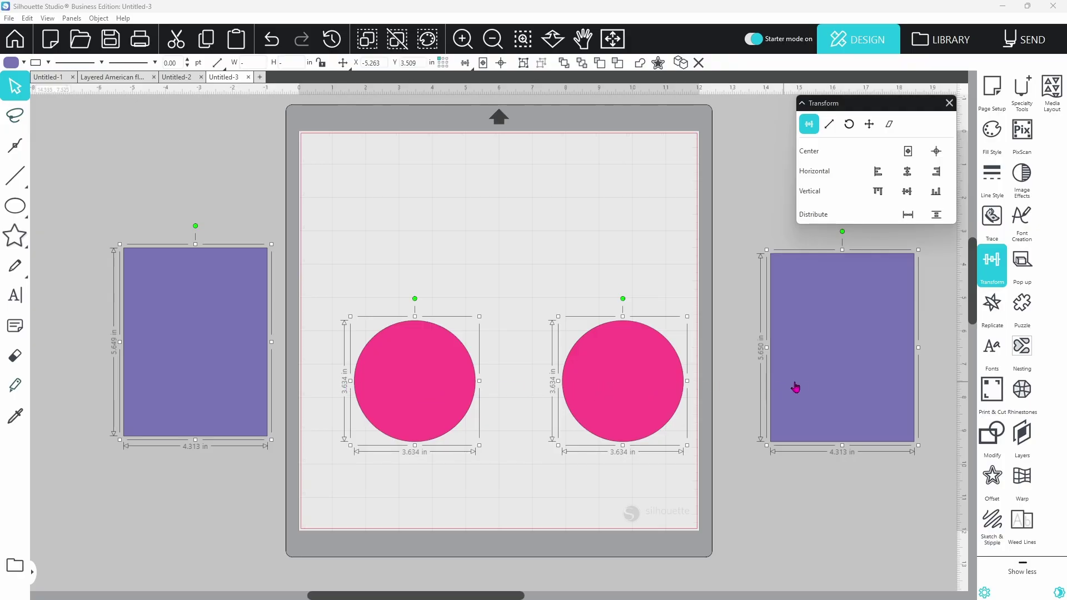
Stack the four shapes in a vertical column through the mat and space them evenly top to bottom
{"action": "left_click", "coordinate": [499, 331]}
{"action": "scroll", "coordinate": [499, 331], "scroll_direction": "down", "scroll_amount": 5}
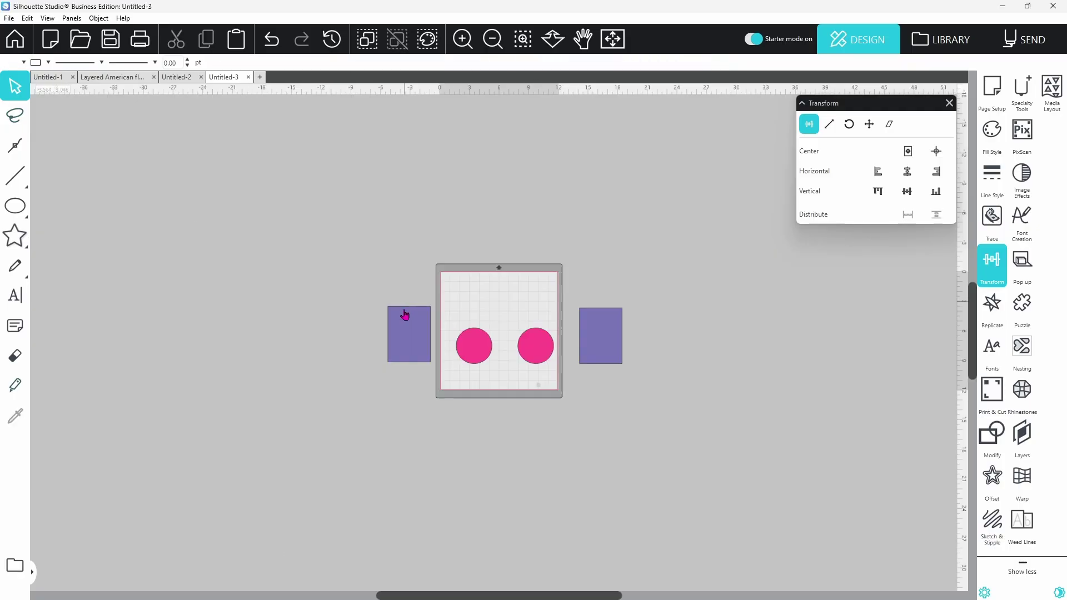
{"action": "left_click_drag", "start_coordinate": [403, 318], "coordinate": [515, 135]}
{"action": "left_click_drag", "start_coordinate": [619, 359], "coordinate": [554, 521]}
{"action": "left_click_drag", "start_coordinate": [534, 346], "coordinate": [532, 283]}
{"action": "left_click_drag", "start_coordinate": [488, 357], "coordinate": [541, 379]}
{"action": "left_click_drag", "start_coordinate": [539, 285], "coordinate": [534, 282]}
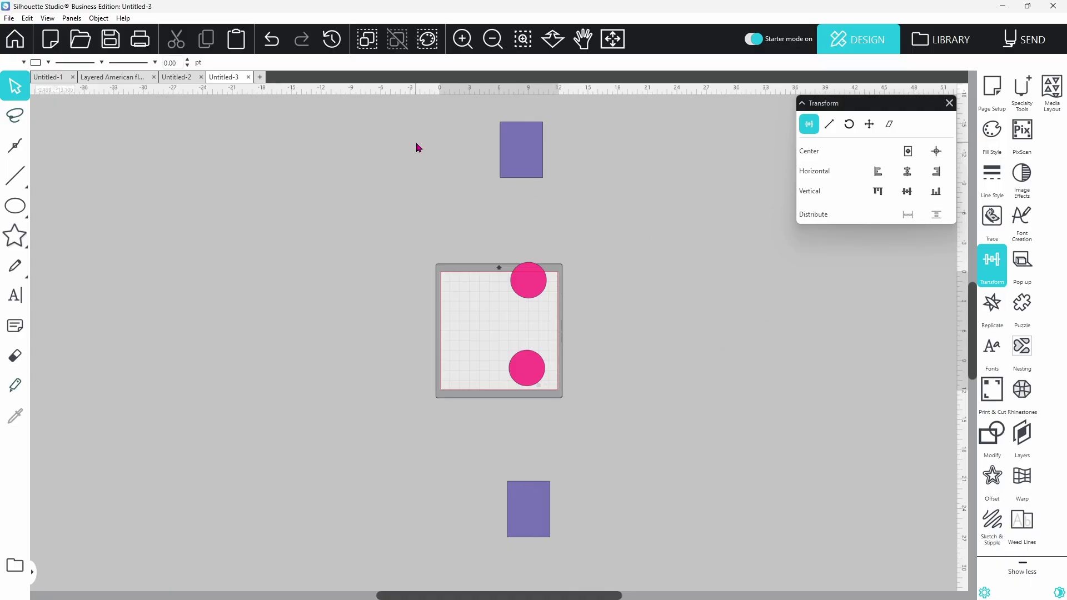
{"action": "left_click_drag", "start_coordinate": [418, 148], "coordinate": [596, 519]}
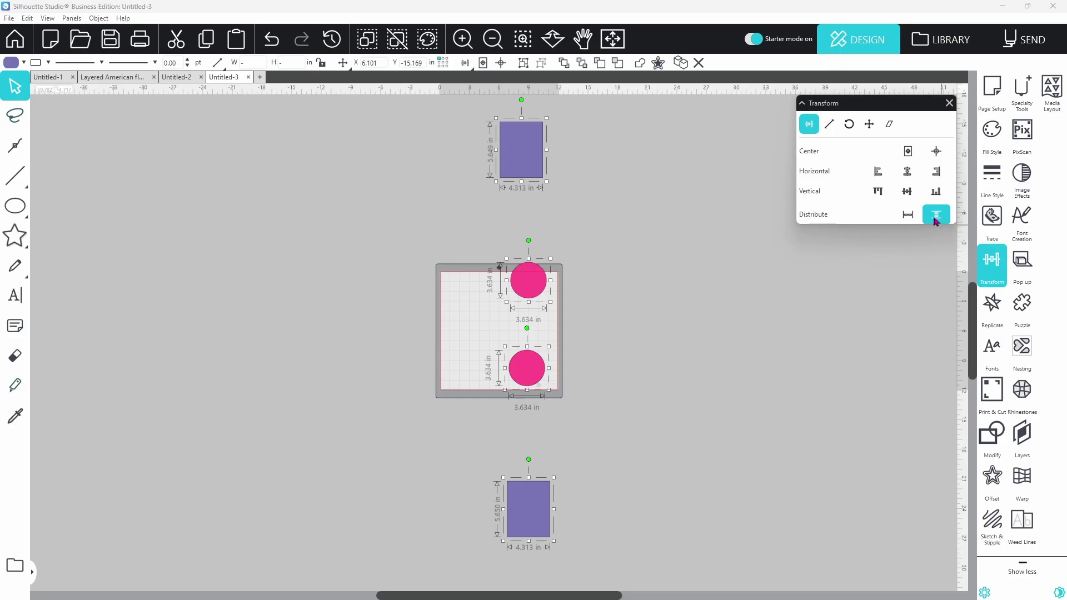
{"action": "left_click", "coordinate": [935, 218]}
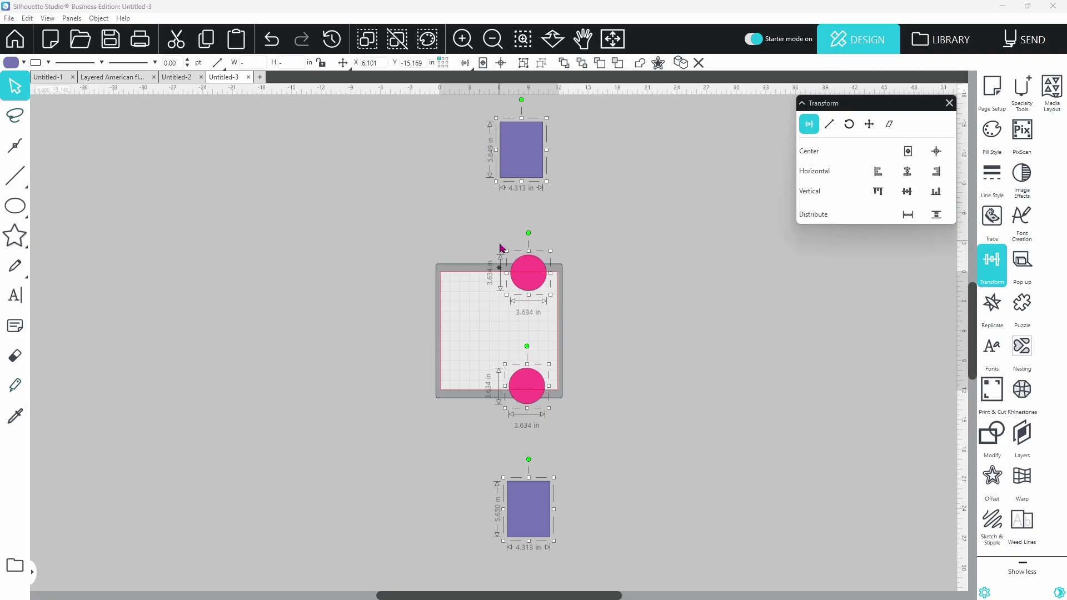
{"action": "left_click", "coordinate": [659, 428]}
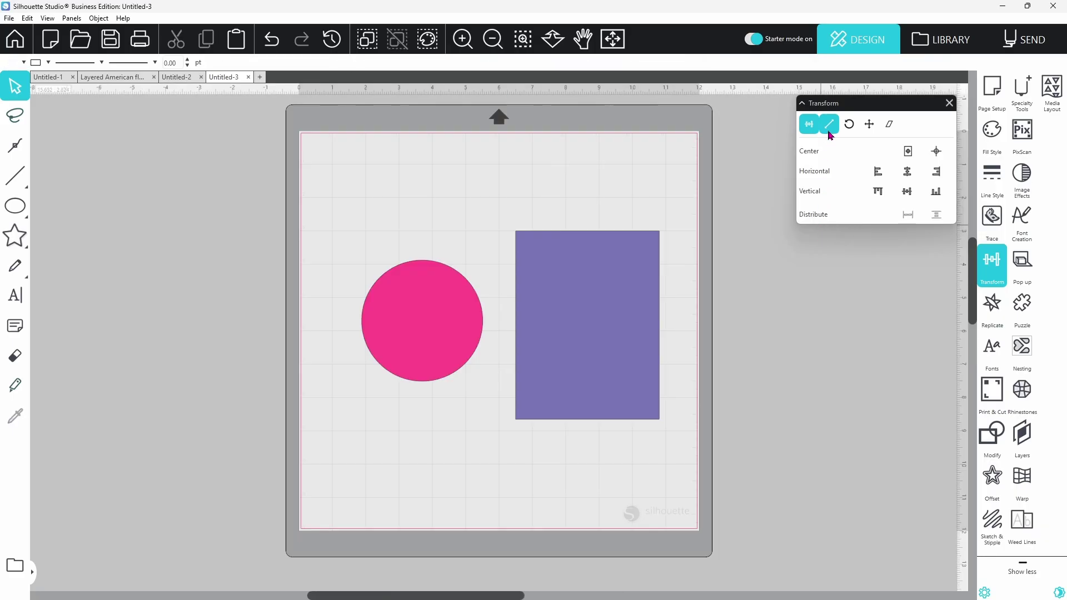
Scale the purple rectangle to 33%, back to 100%, then 200%, and undo the enlargement
{"action": "left_click", "coordinate": [829, 125]}
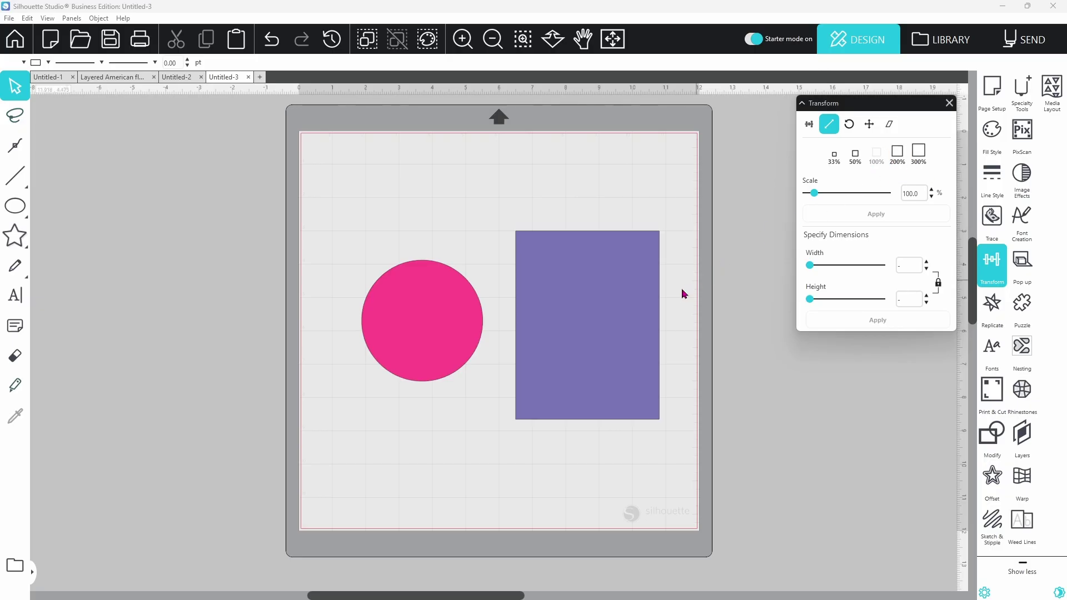
{"action": "left_click", "coordinate": [620, 324]}
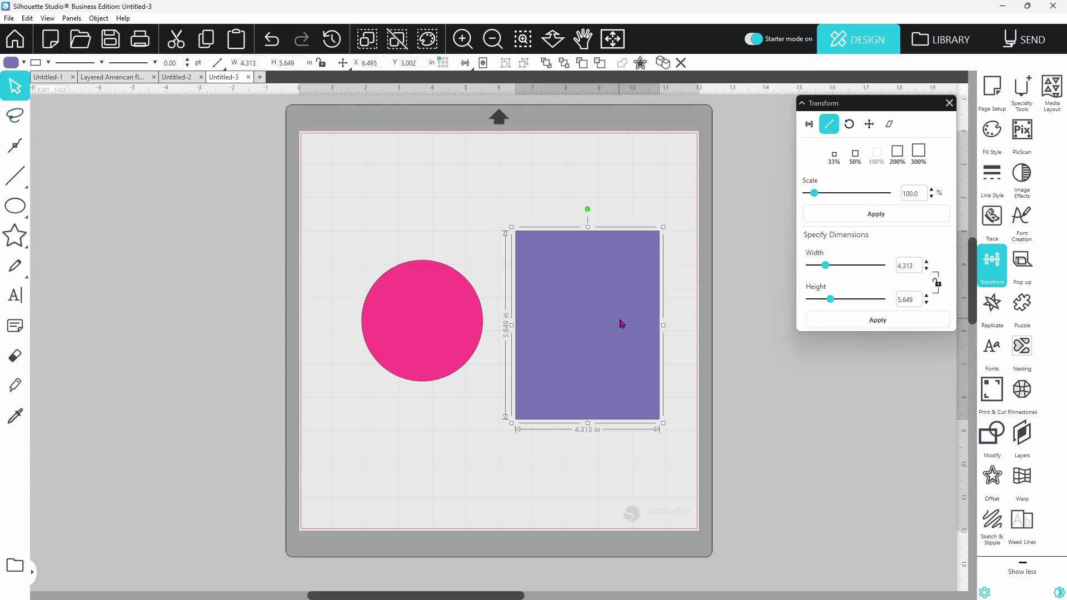
{"action": "left_click", "coordinate": [836, 159]}
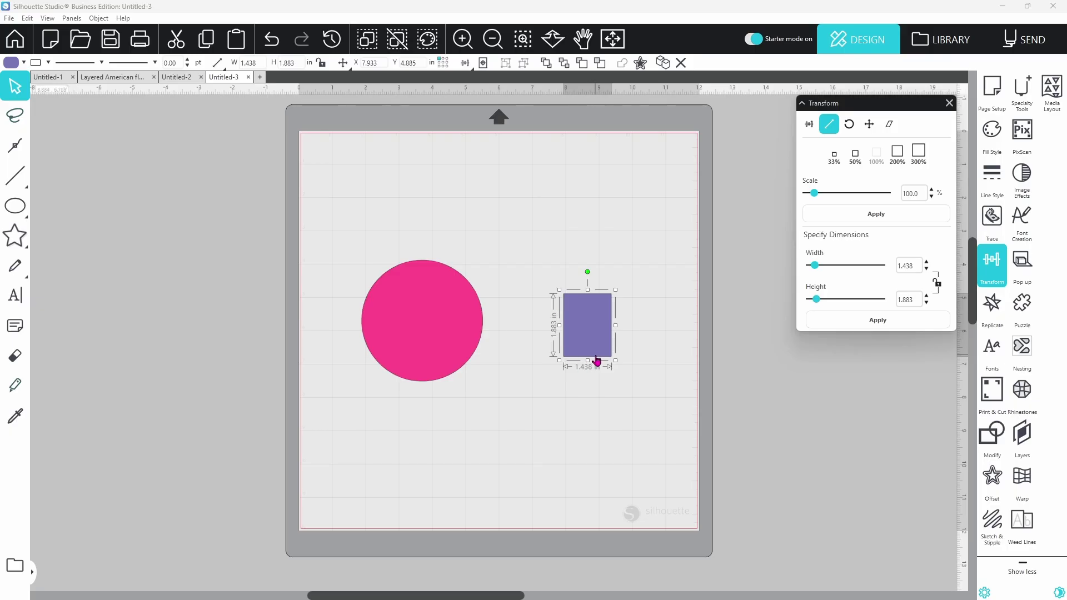
{"action": "left_click", "coordinate": [897, 157]}
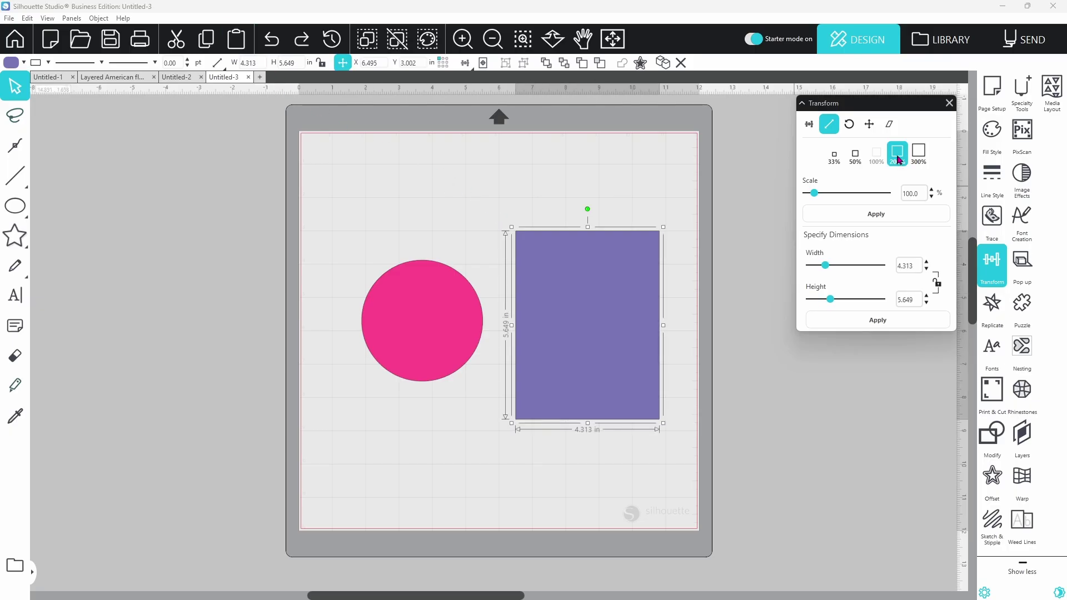
{"action": "left_click", "coordinate": [897, 156]}
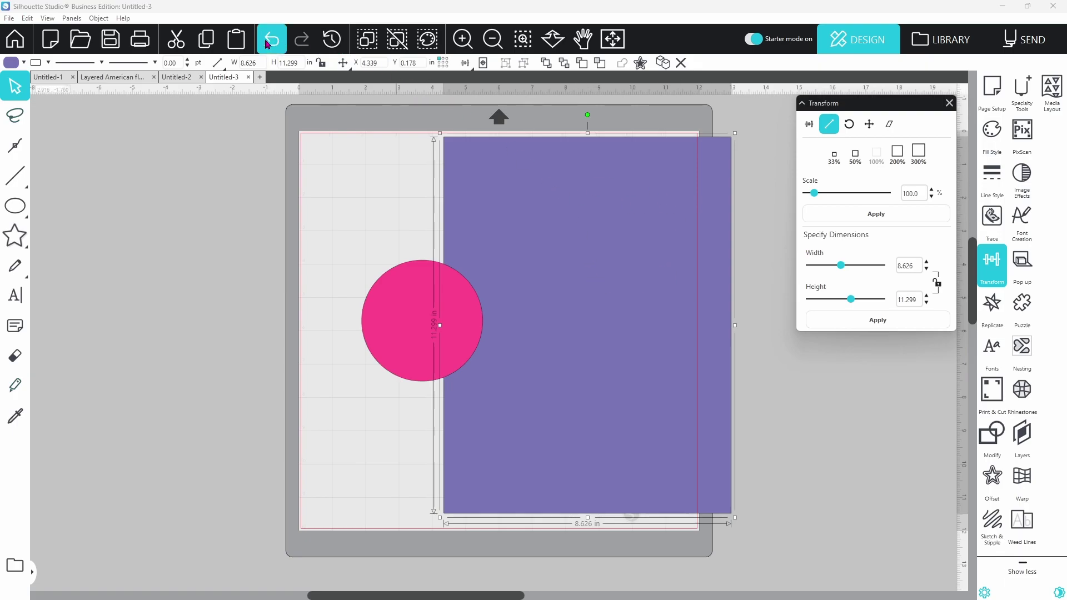
{"action": "left_click", "coordinate": [266, 42]}
Scale the rectangle up to 442%, then undo it back to 4.313 × 5.649 in
{"action": "left_click_drag", "start_coordinate": [817, 199], "coordinate": [842, 200]}
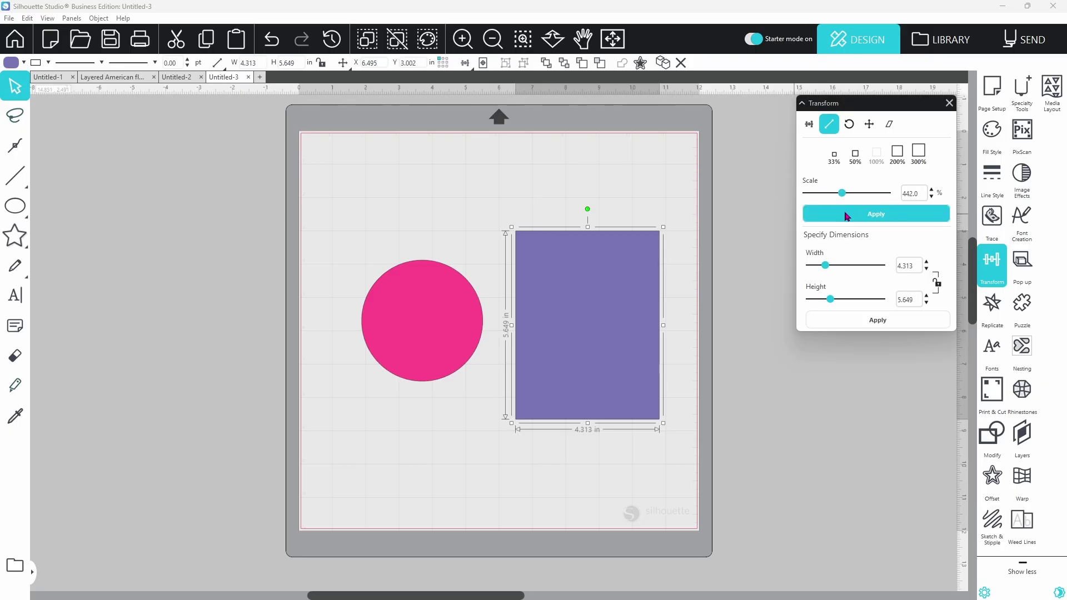
{"action": "left_click", "coordinate": [845, 216]}
{"action": "key", "text": "ctrl+z"}
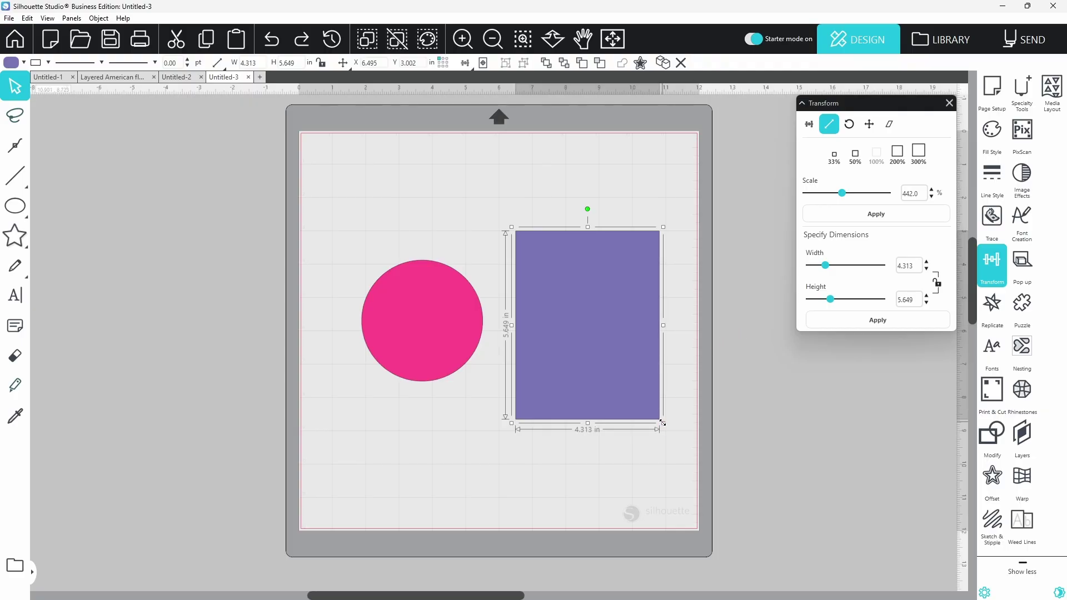
Enlarge the purple rectangle by its corner handle, widen it by its side handle, and check W 6.085, H 6.442 in
{"action": "left_click_drag", "start_coordinate": [663, 423], "coordinate": [684, 450]}
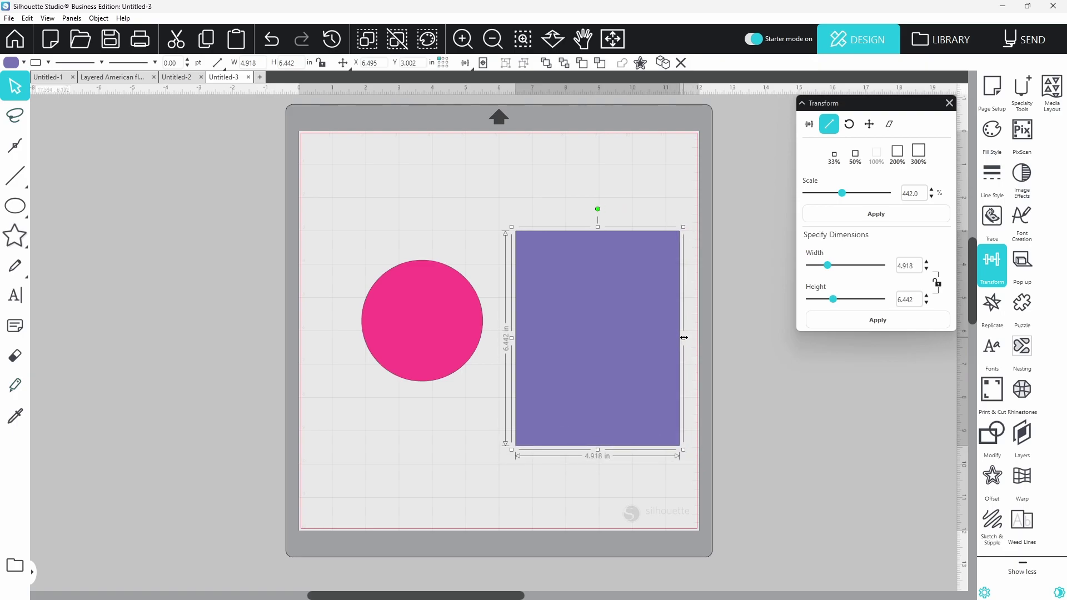
{"action": "left_click_drag", "start_coordinate": [684, 337], "coordinate": [722, 337]}
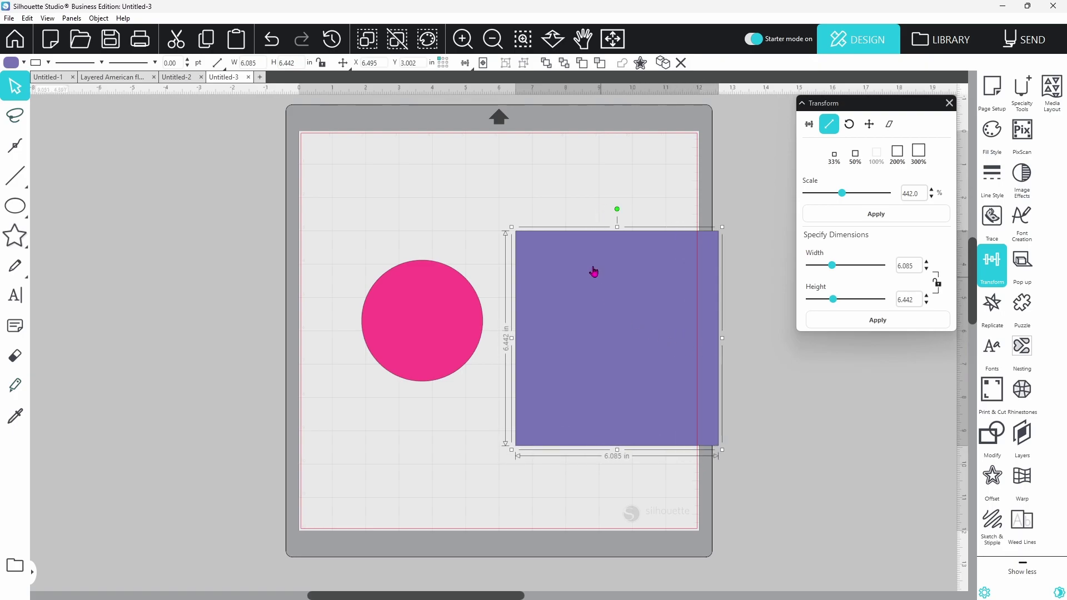
{"action": "left_click", "coordinate": [255, 63]}
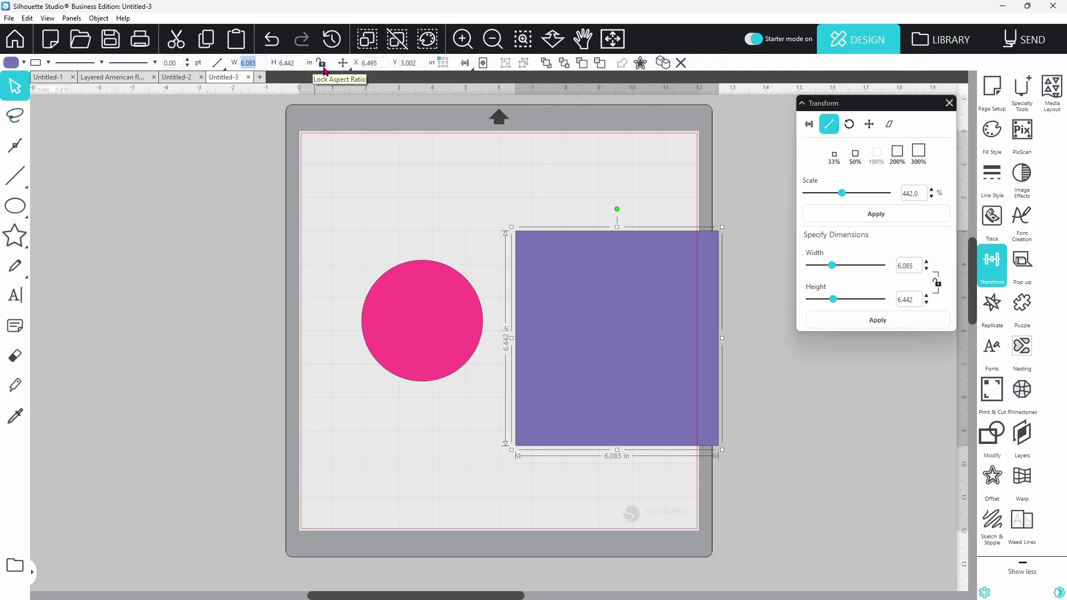
{"action": "left_click", "coordinate": [285, 63]}
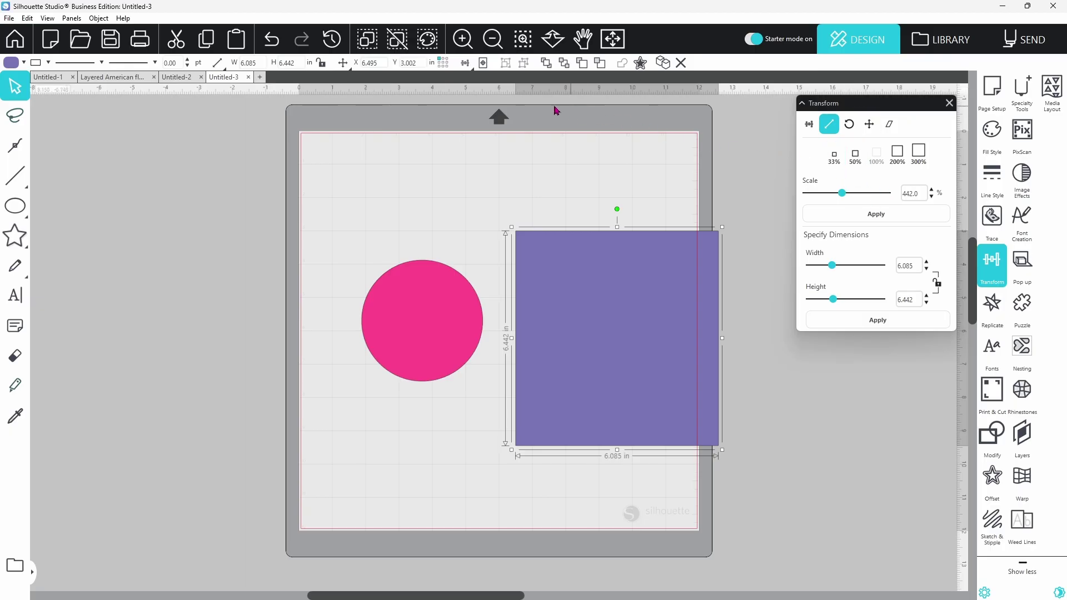
Undo the rectangle's widening and select it with the Rotate options showing
{"action": "left_click", "coordinate": [271, 39]}
{"action": "left_click", "coordinate": [850, 131]}
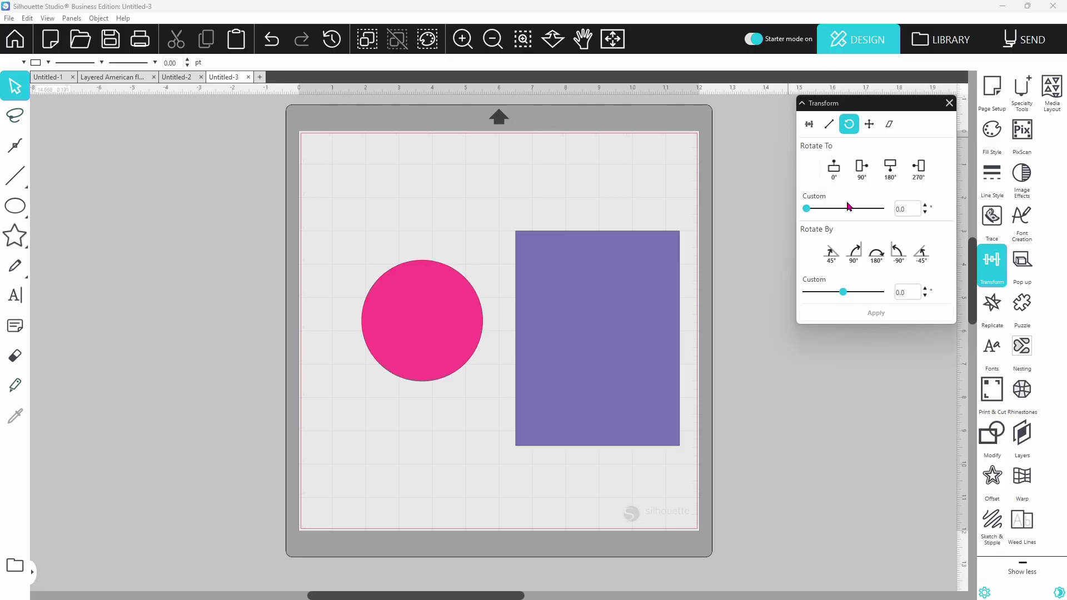
{"action": "left_click", "coordinate": [600, 307]}
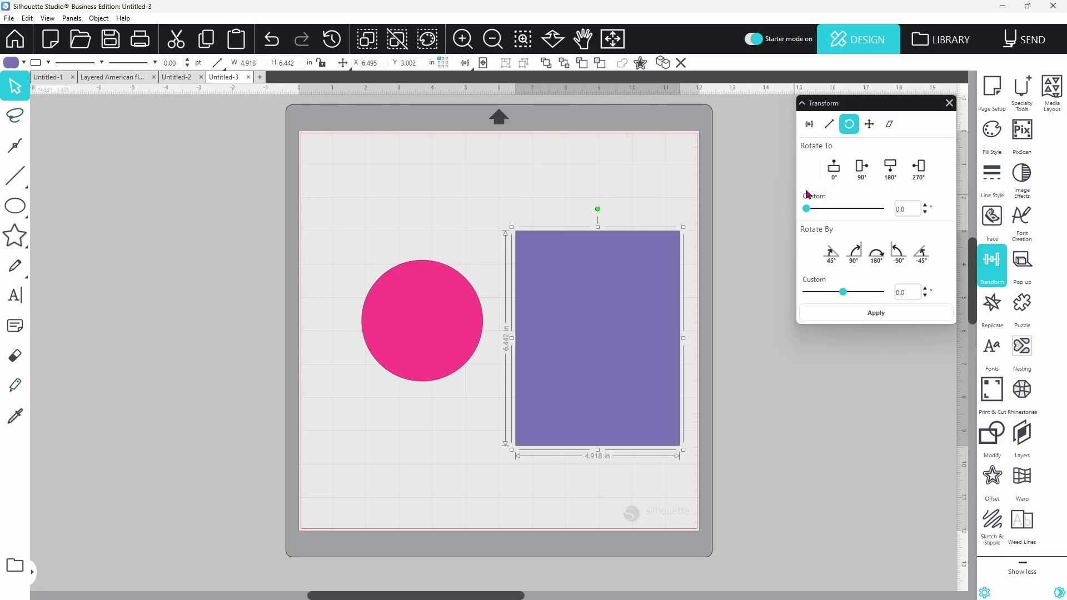
Rotate the rectangle to 90°, 180°, then 270°, and shift the pink circle further left
{"action": "left_click", "coordinate": [861, 176]}
{"action": "left_click", "coordinate": [889, 168]}
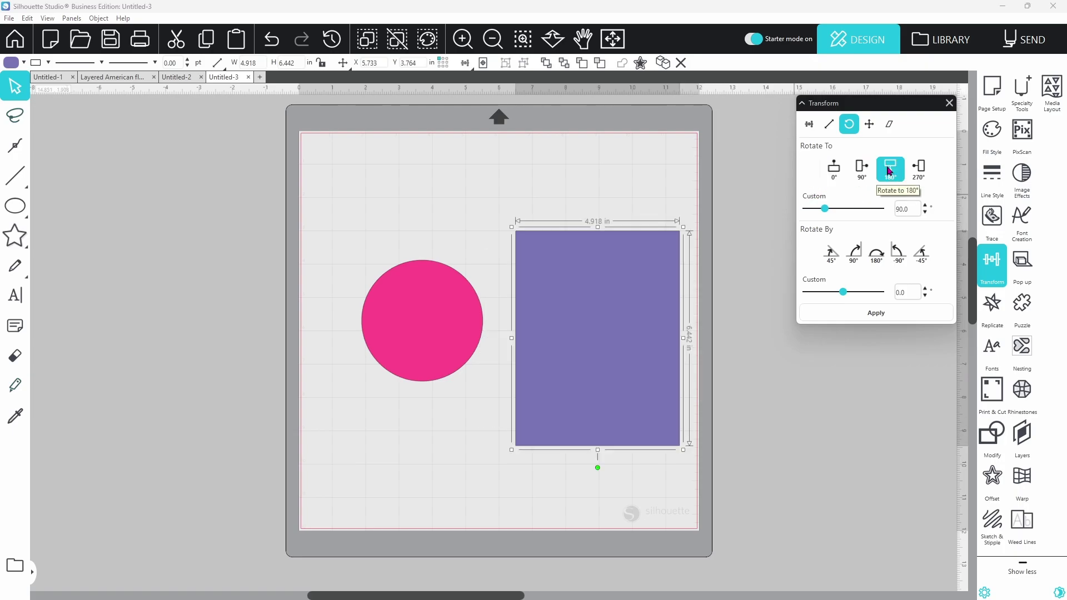
{"action": "left_click", "coordinate": [920, 175]}
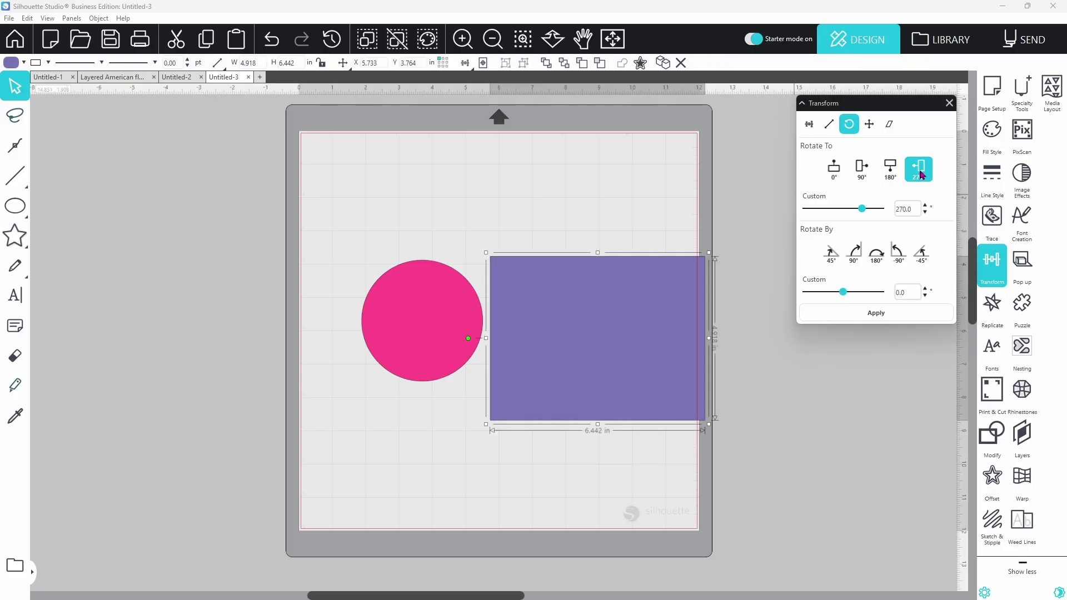
{"action": "left_click_drag", "start_coordinate": [461, 315], "coordinate": [419, 316]}
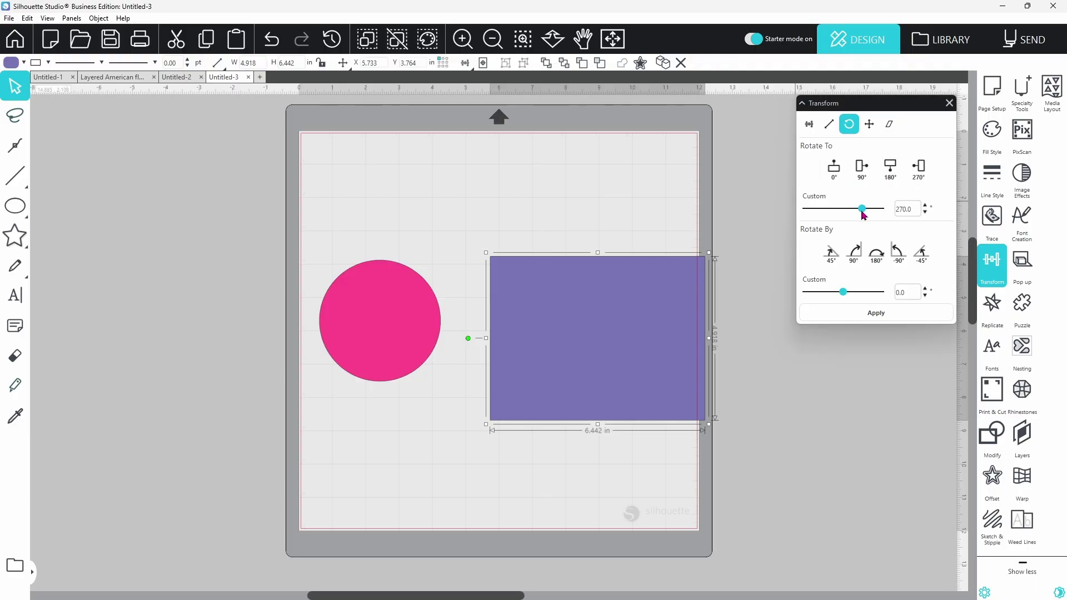
Rotate the rectangle with the Custom slider and by hand with its rotation handle, then reset it to 0°
{"action": "mouse_move", "coordinate": [865, 211]}
{"action": "left_mouse_down"}
{"action": "mouse_move", "coordinate": [852, 212]}
{"action": "mouse_move", "coordinate": [872, 209]}
{"action": "left_mouse_up"}
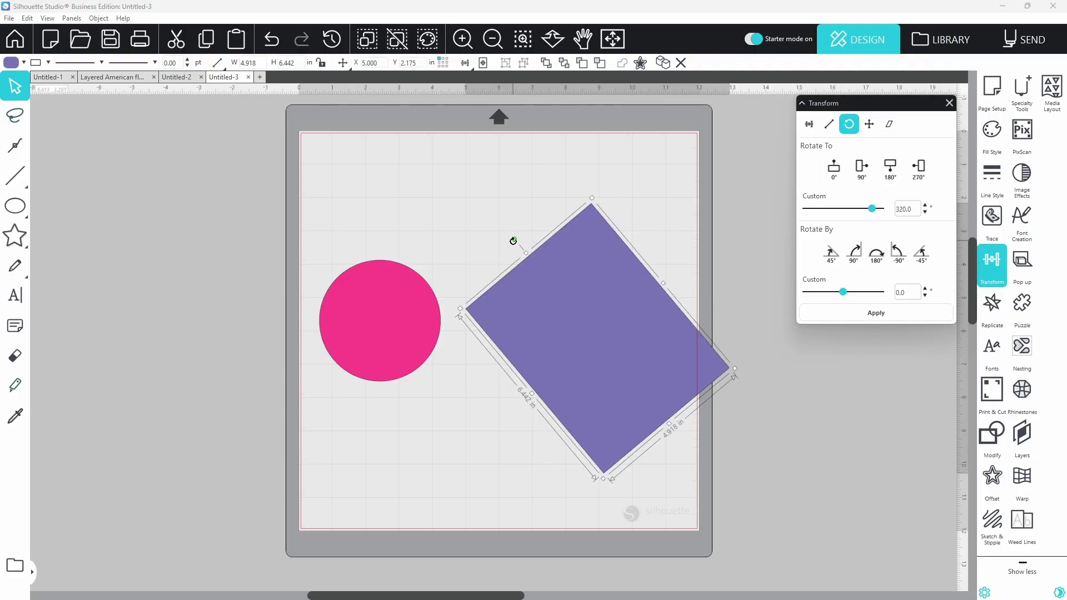
{"action": "left_click_drag", "start_coordinate": [513, 240], "coordinate": [661, 291]}
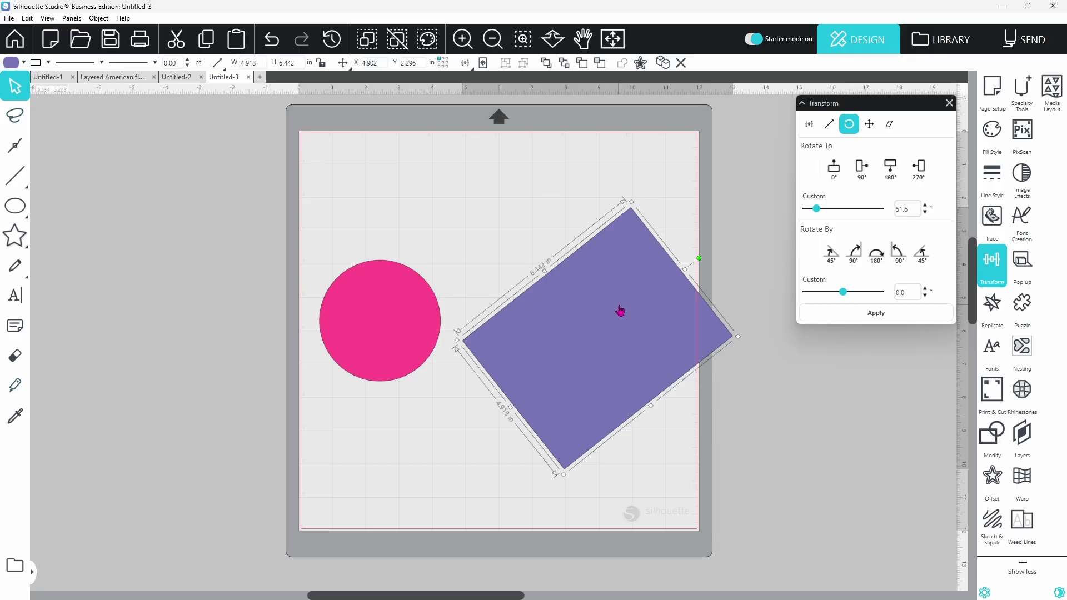
{"action": "left_click", "coordinate": [834, 167]}
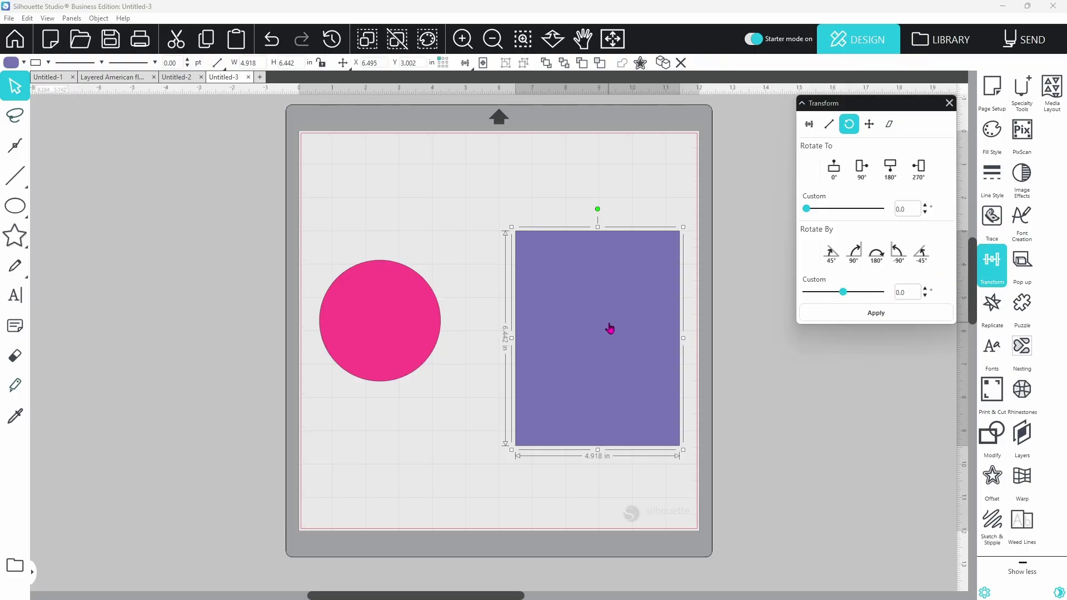
Rotate the rectangle by 45°, 90°, 180°, back 90° and back 45°, then set it upright at 0°
{"action": "left_click", "coordinate": [831, 256]}
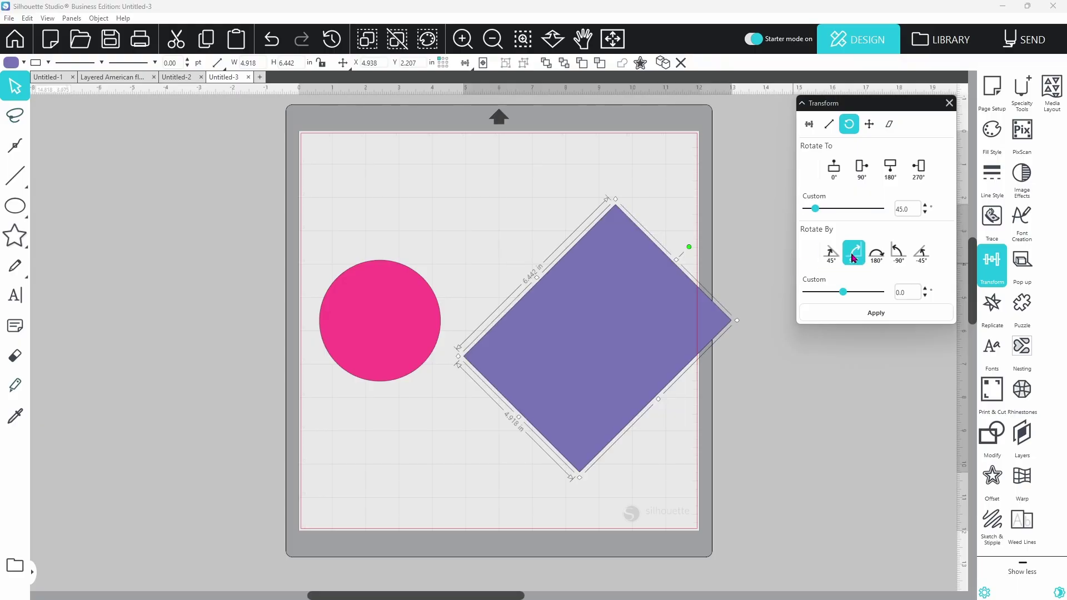
{"action": "left_click", "coordinate": [855, 251]}
{"action": "left_click", "coordinate": [877, 251]}
{"action": "left_click", "coordinate": [898, 252]}
{"action": "left_click", "coordinate": [921, 251]}
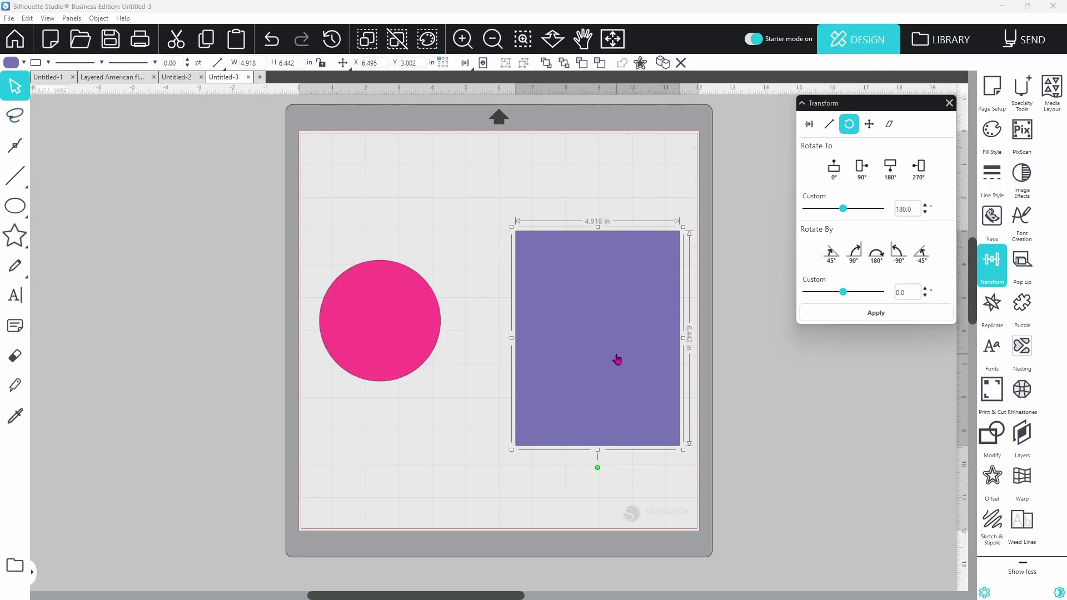
{"action": "left_click", "coordinate": [835, 169]}
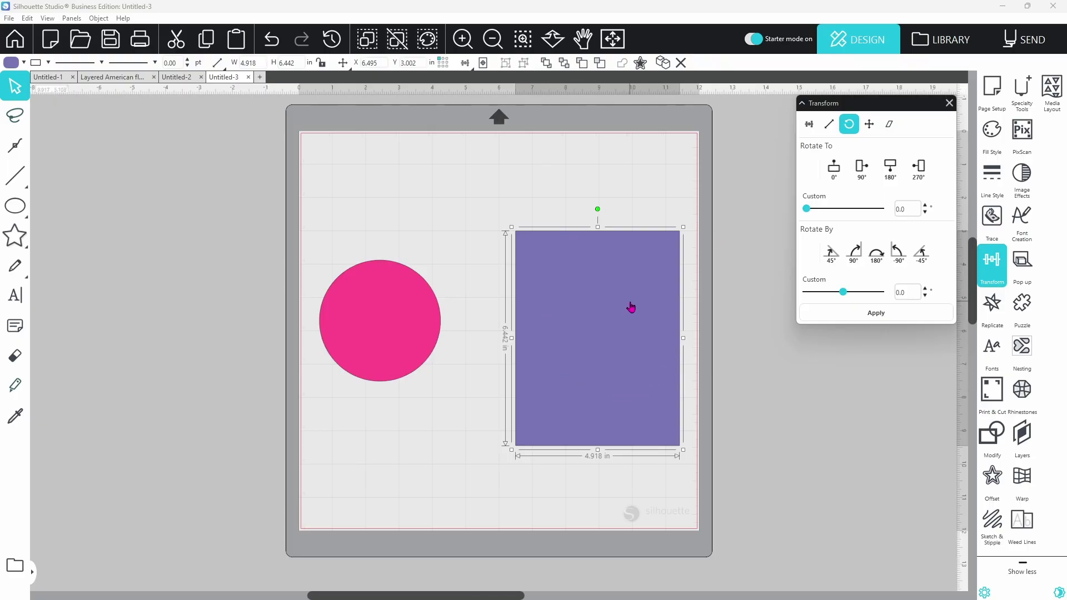
{"action": "left_click", "coordinate": [99, 18]}
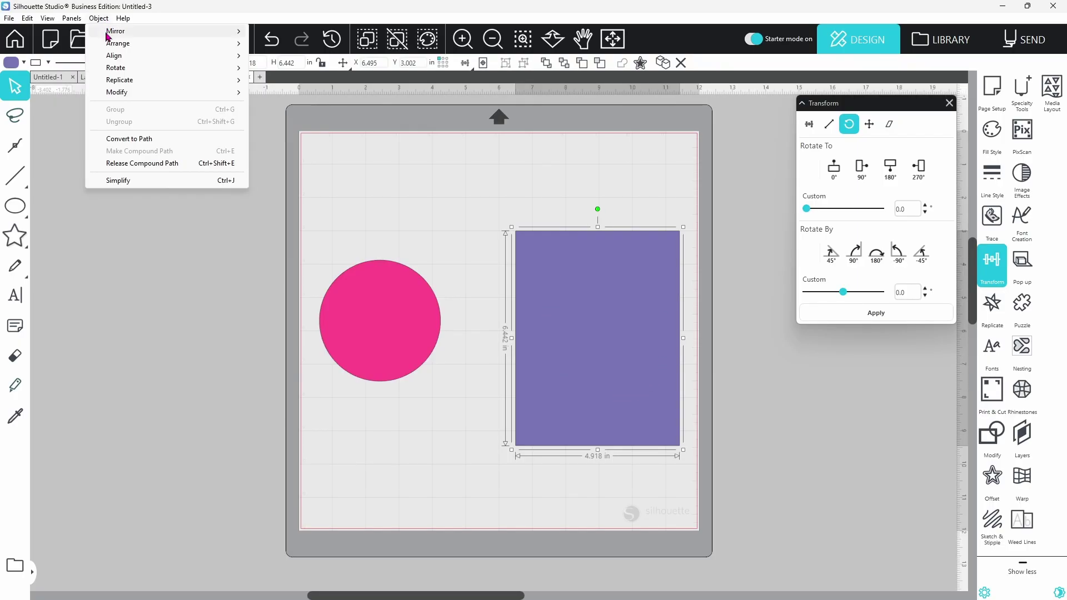
{"action": "mouse_move", "coordinate": [109, 72]}
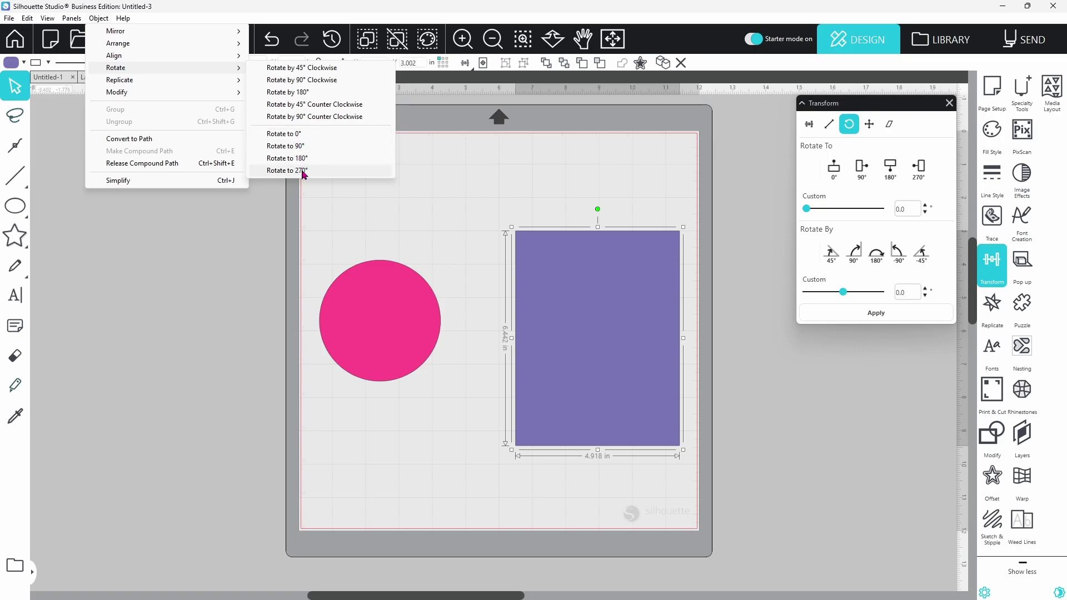
{"action": "key", "text": "Escape"}
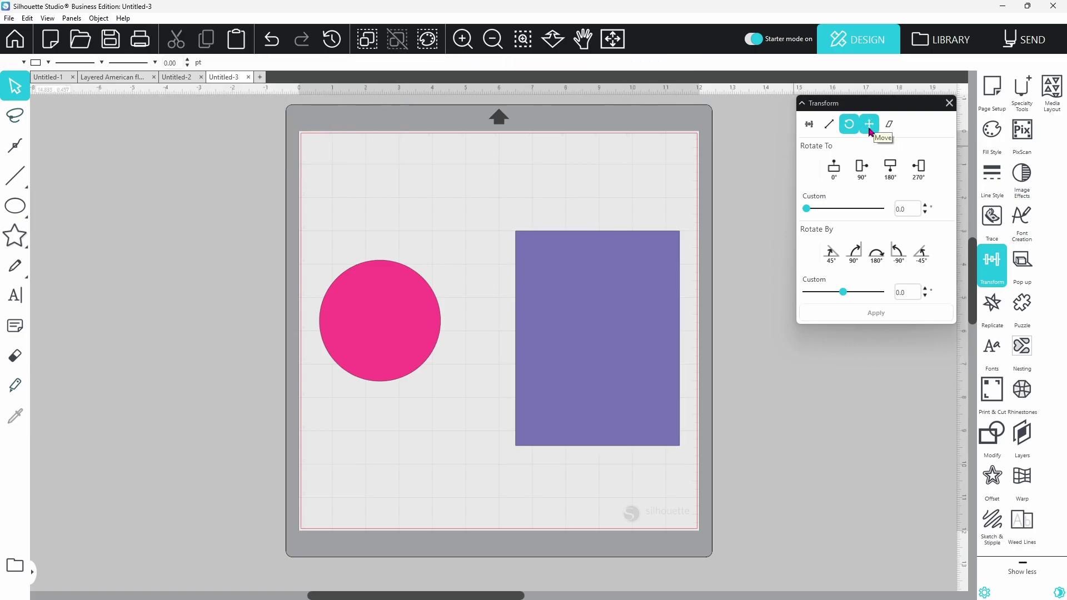
Show the Transform Move options with the 0.125 in nudge and X/Y move-to fields
{"action": "left_click", "coordinate": [869, 125]}
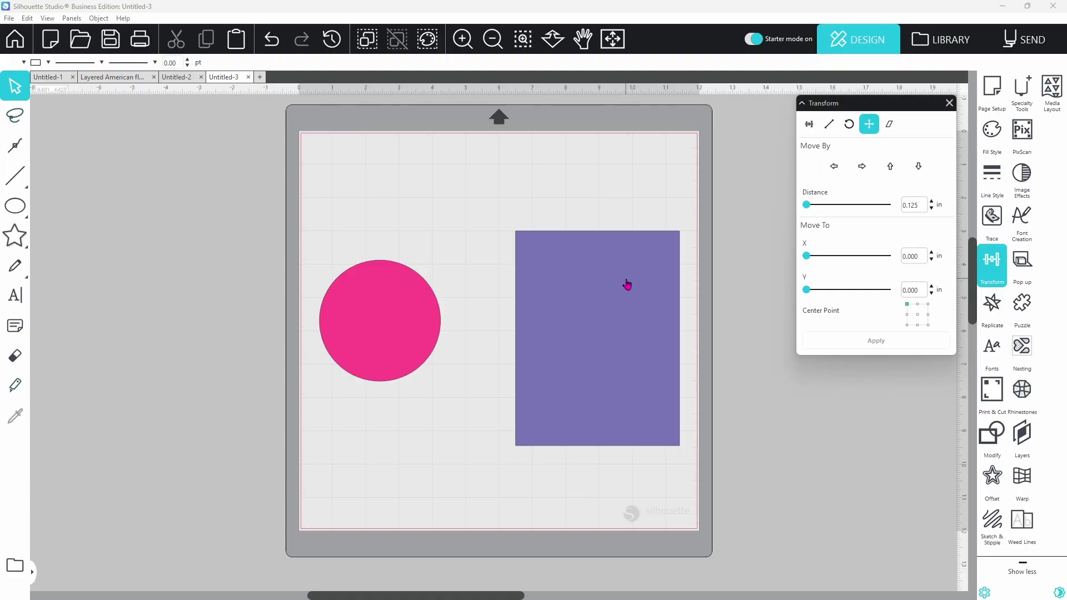
Draw a 6.984 in vertical line and set it flush against the rectangle's left edge at X 6.495 in
{"action": "left_click", "coordinate": [46, 175]}
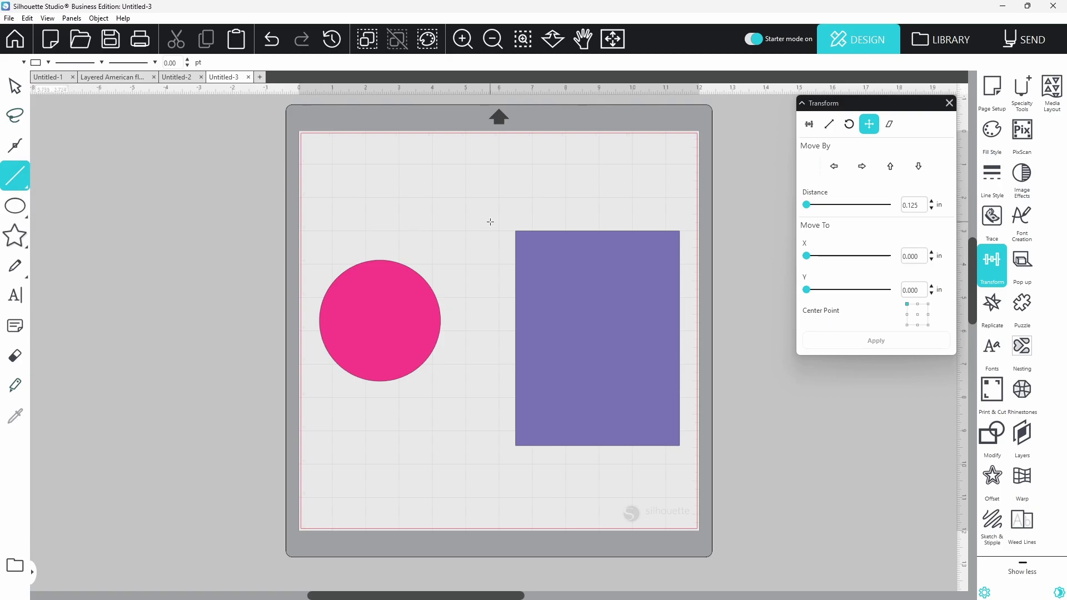
{"action": "left_click_drag", "start_coordinate": [491, 222], "coordinate": [495, 459]}
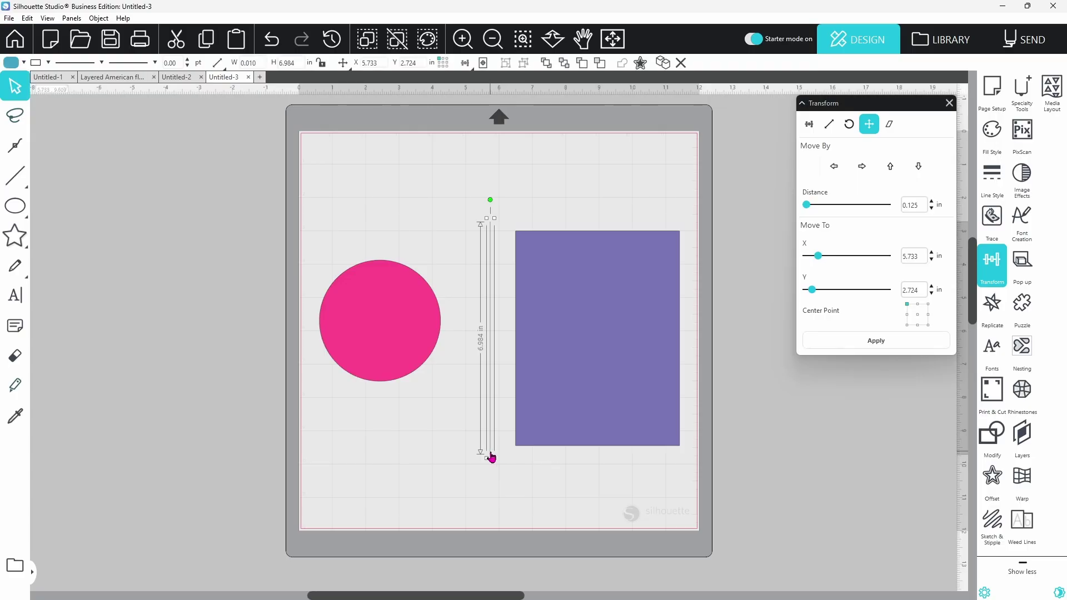
{"action": "left_click", "coordinate": [663, 65]}
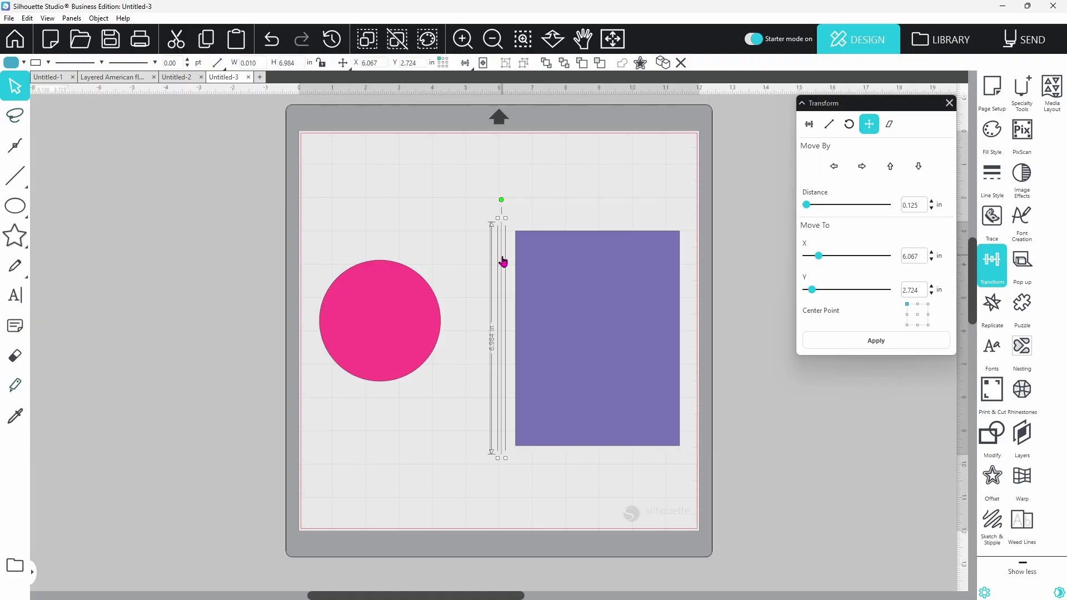
{"action": "left_click_drag", "start_coordinate": [502, 264], "coordinate": [517, 262]}
{"action": "left_click", "coordinate": [493, 302]}
{"action": "left_click_drag", "start_coordinate": [663, 298], "coordinate": [684, 298]}
Set the Move By distance to 1.000 in
{"action": "left_click", "coordinate": [684, 298]}
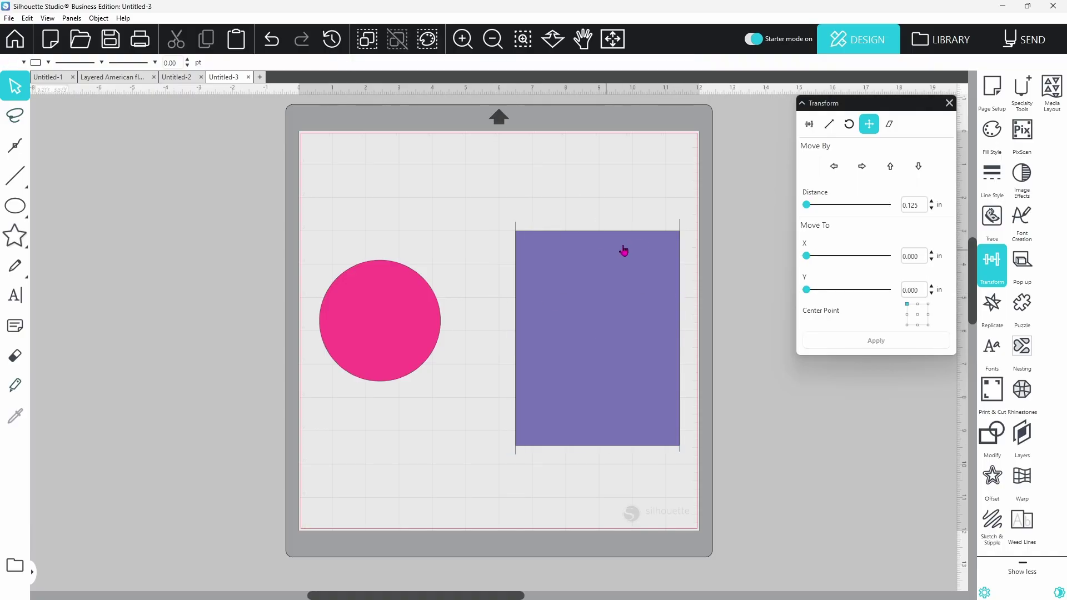
{"action": "double_click", "coordinate": [916, 206]}
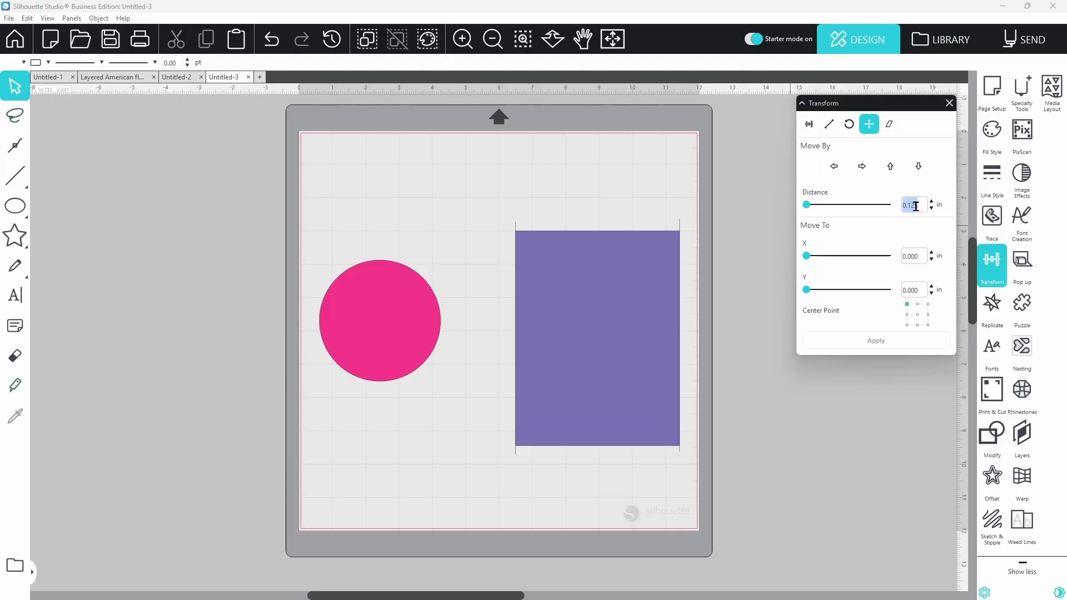
{"action": "type", "text": "1."}
Move the left-edge line one inch right and the right-edge line one inch left
{"action": "left_click", "coordinate": [515, 230]}
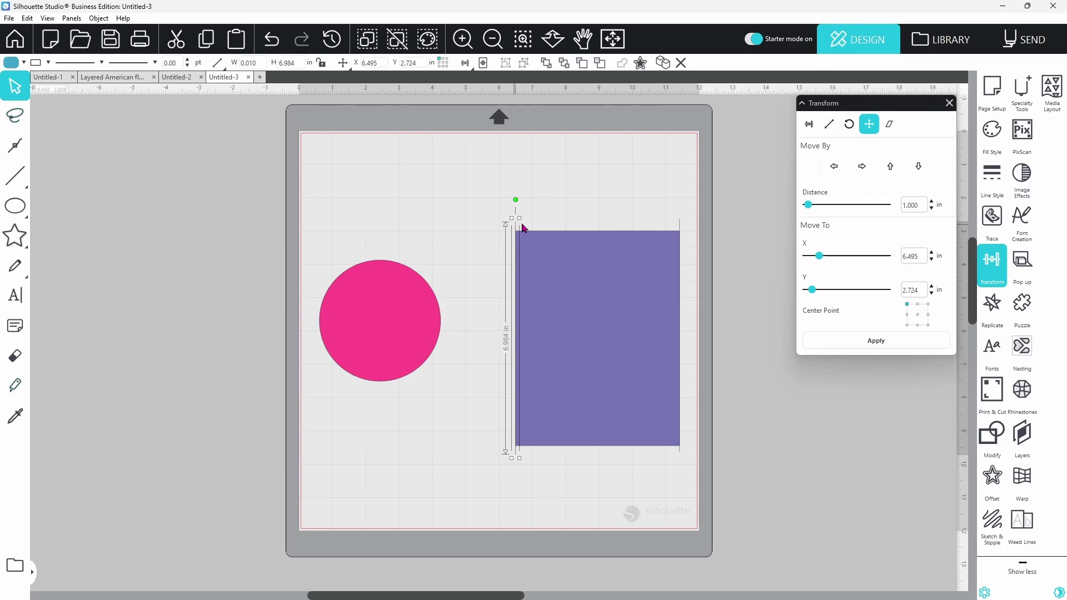
{"action": "left_click", "coordinate": [860, 176]}
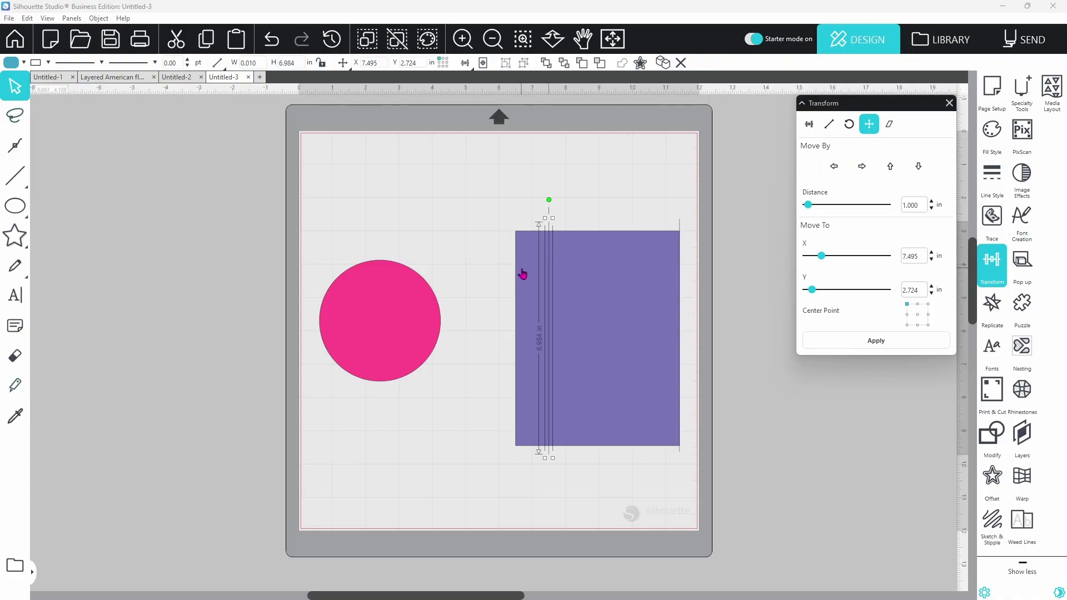
{"action": "left_click", "coordinate": [680, 231]}
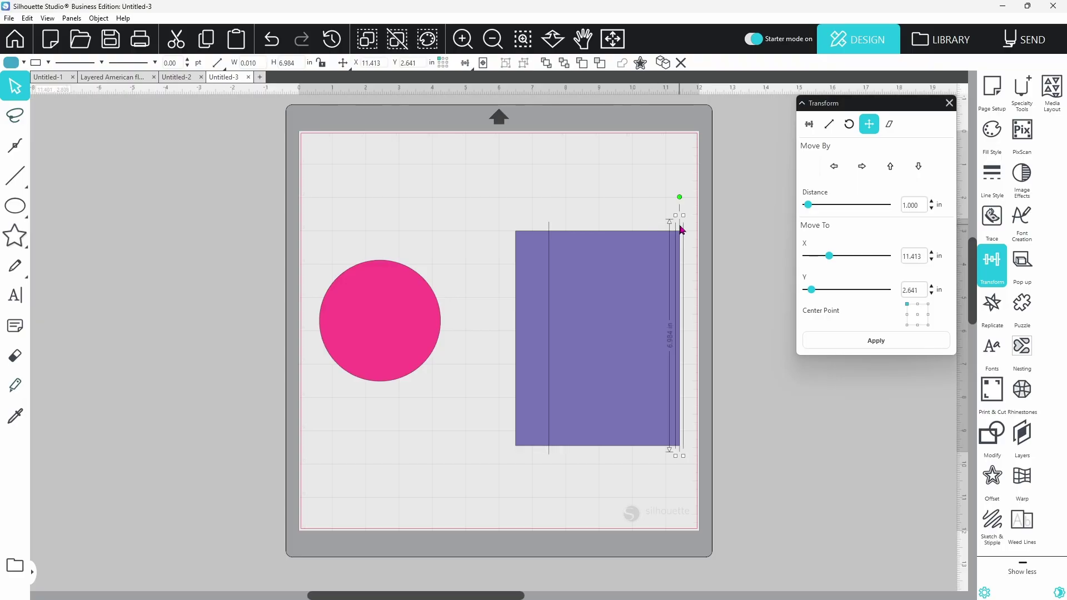
{"action": "left_click", "coordinate": [834, 170]}
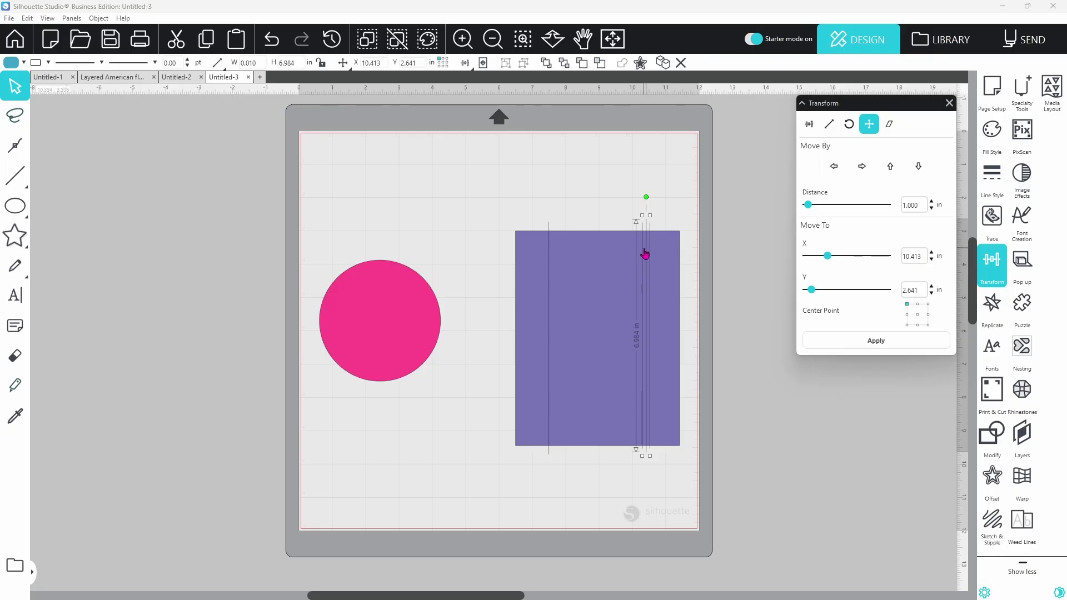
{"action": "left_click", "coordinate": [617, 181]}
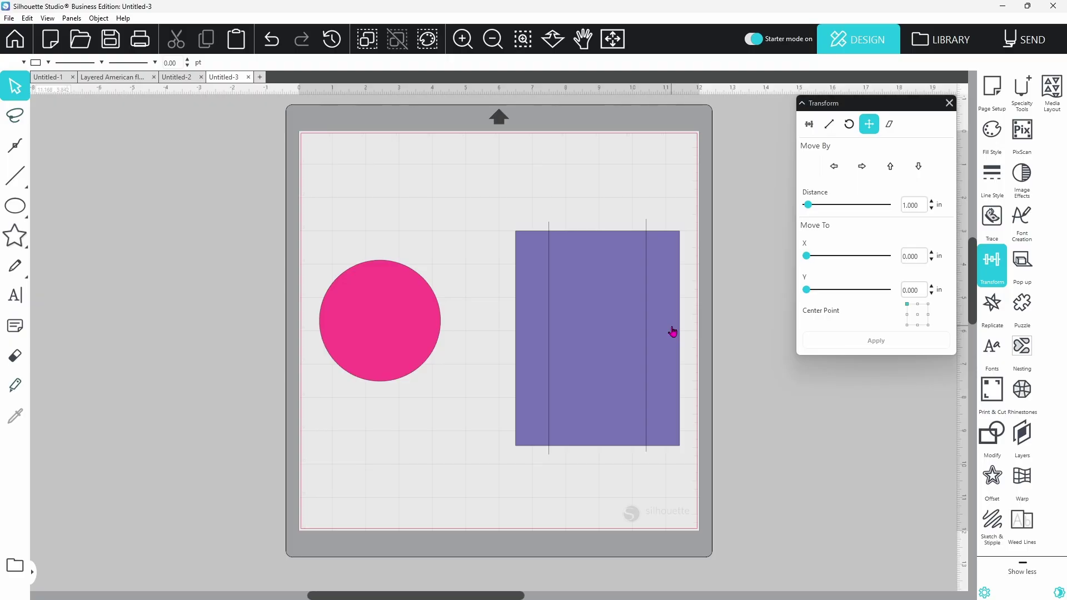
Undo to clear the extra lines, then move the purple rectangle to X 1.000 in, Y 1.000 in
{"action": "key", "text": "ctrl+z"}
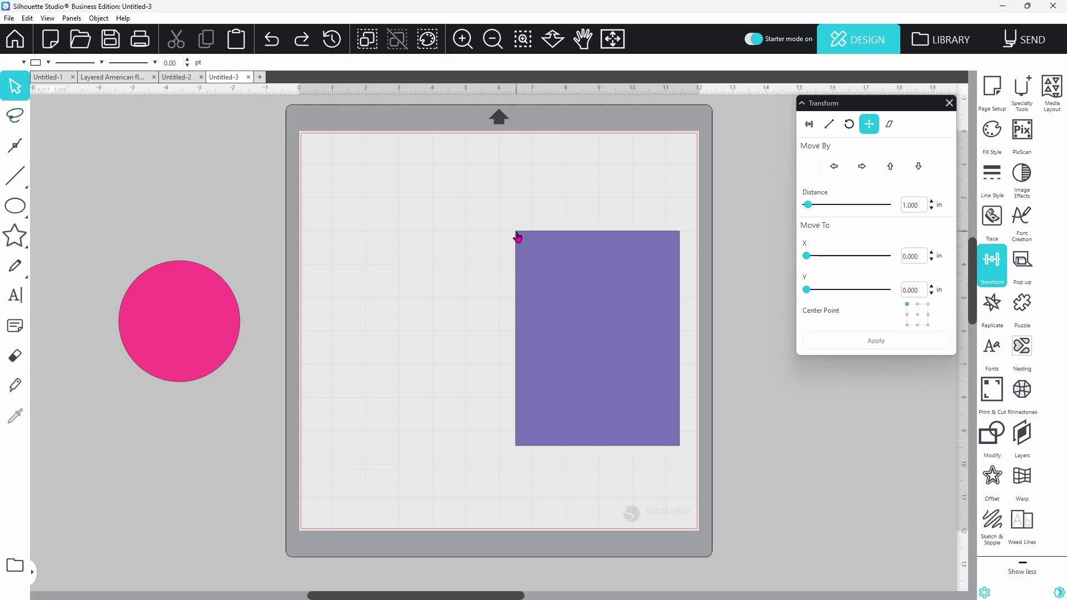
{"action": "left_click", "coordinate": [632, 350]}
{"action": "double_click", "coordinate": [912, 256]}
{"action": "type", "text": "1"}
{"action": "double_click", "coordinate": [921, 284]}
{"action": "type", "text": "1"}
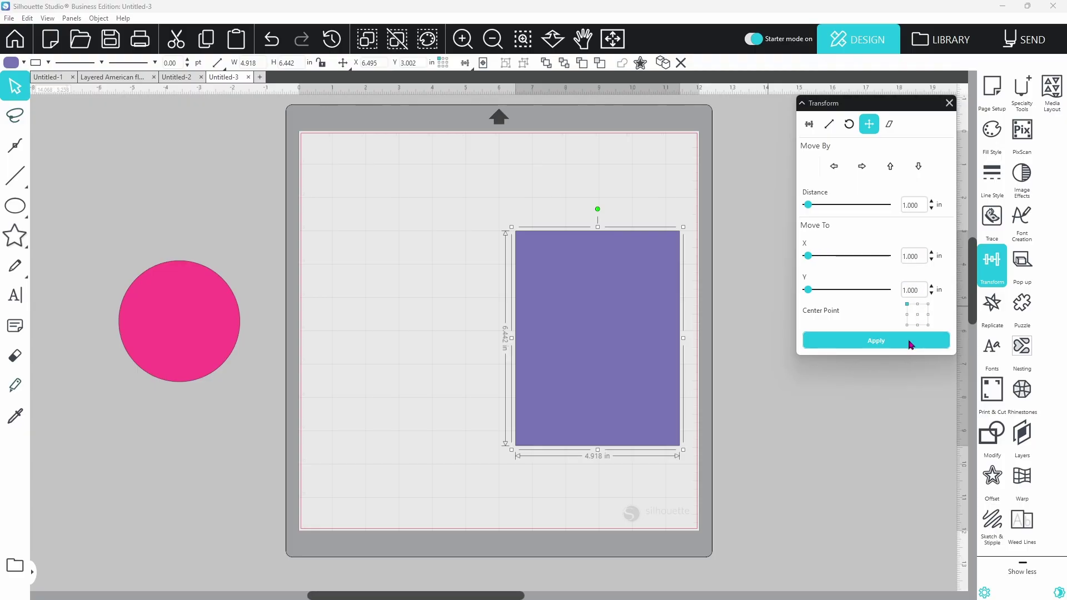
{"action": "left_click", "coordinate": [910, 344]}
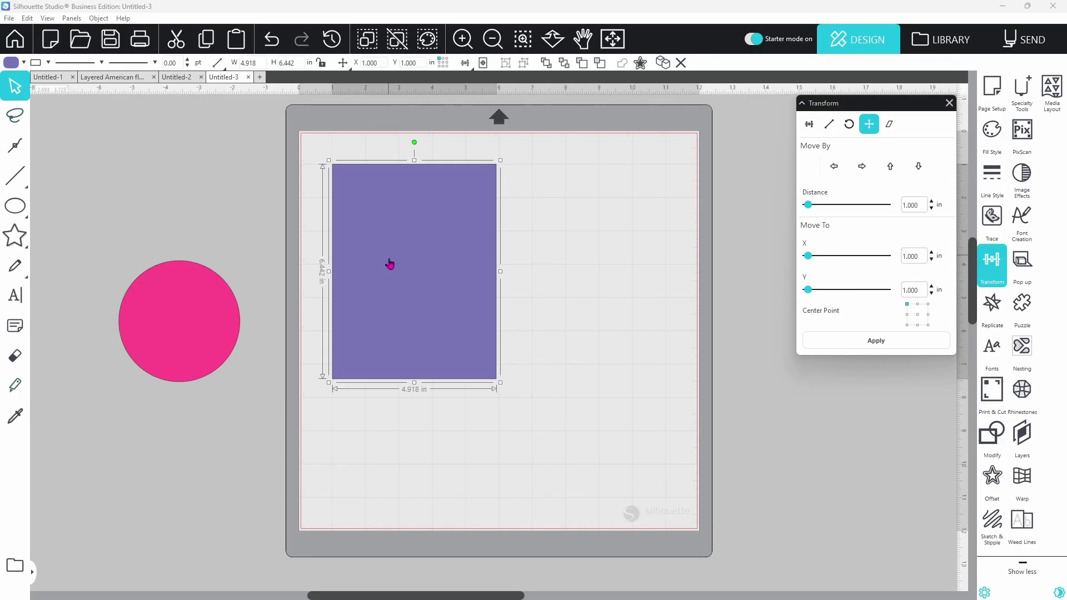
Move the rectangle's bottom-right corner to X 11.000 in, Y 11.000 in
{"action": "left_click", "coordinate": [929, 325]}
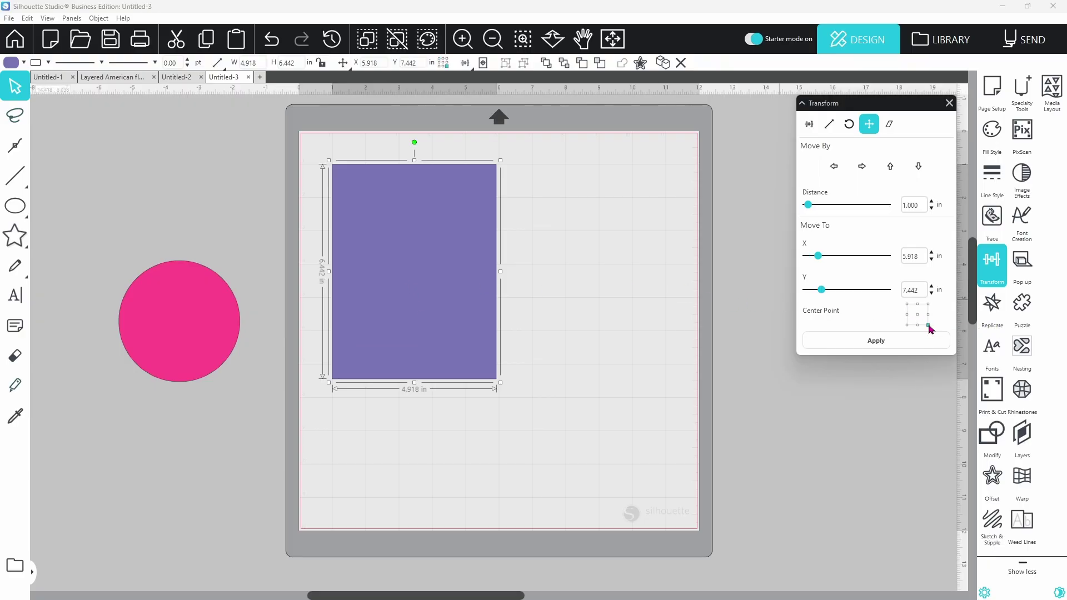
{"action": "double_click", "coordinate": [914, 258]}
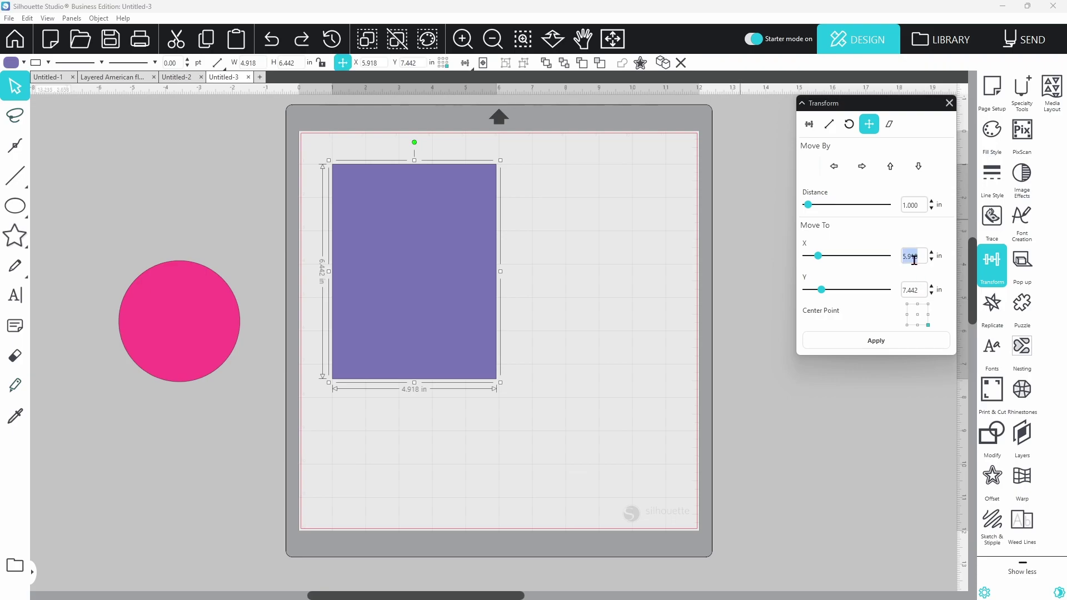
{"action": "type", "text": "11.000"}
{"action": "key", "text": "Tab"}
{"action": "type", "text": "11.000"}
{"action": "left_click", "coordinate": [910, 344]}
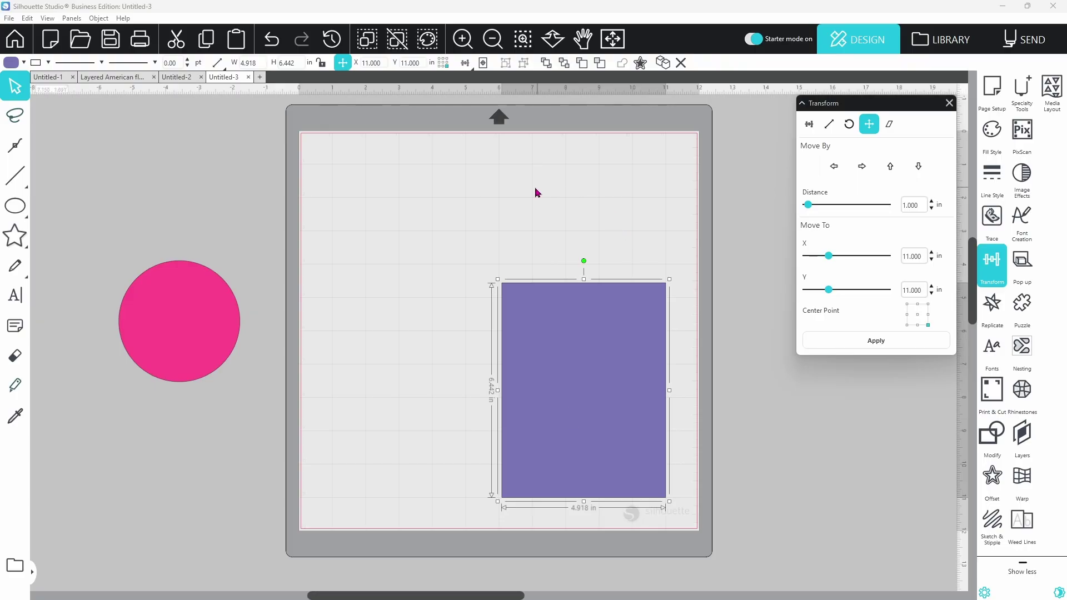
Using the centre reference point, position the rectangle at X 6 in, Y 6 in
{"action": "left_click", "coordinate": [918, 315]}
{"action": "double_click", "coordinate": [920, 293]}
{"action": "type", "text": "6"}
{"action": "key", "text": "Return"}
{"action": "left_click", "coordinate": [896, 340]}
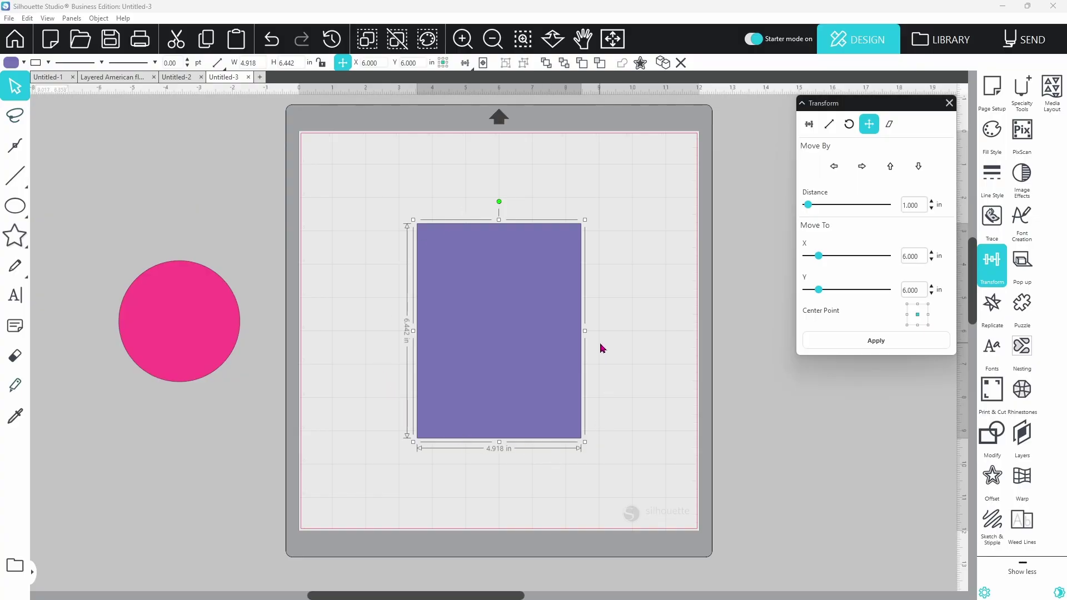
{"action": "left_click", "coordinate": [630, 333]}
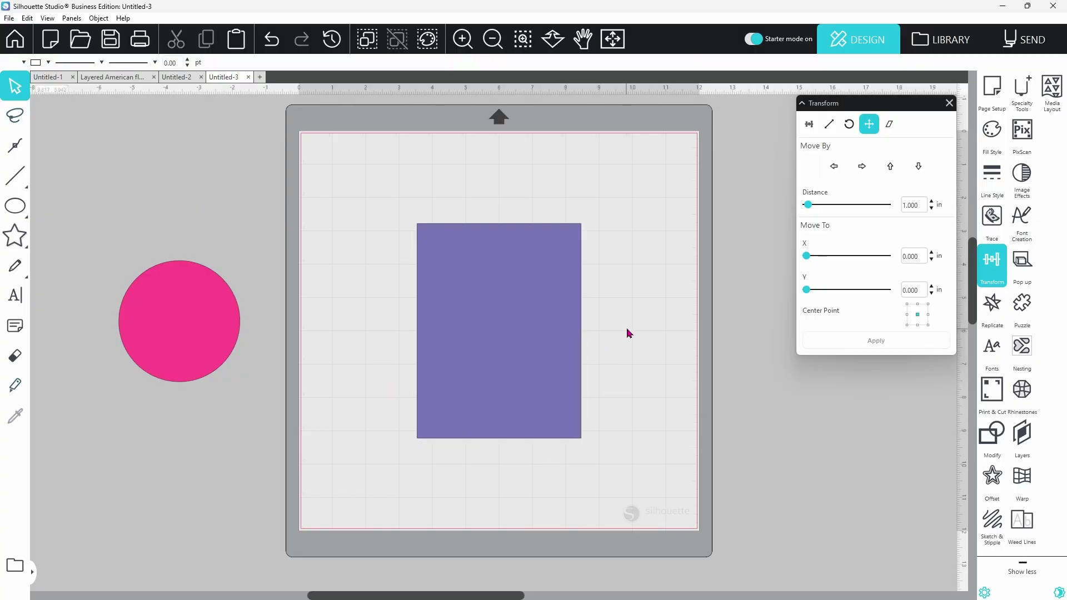
{"action": "left_click", "coordinate": [532, 324]}
{"action": "left_click", "coordinate": [483, 63]}
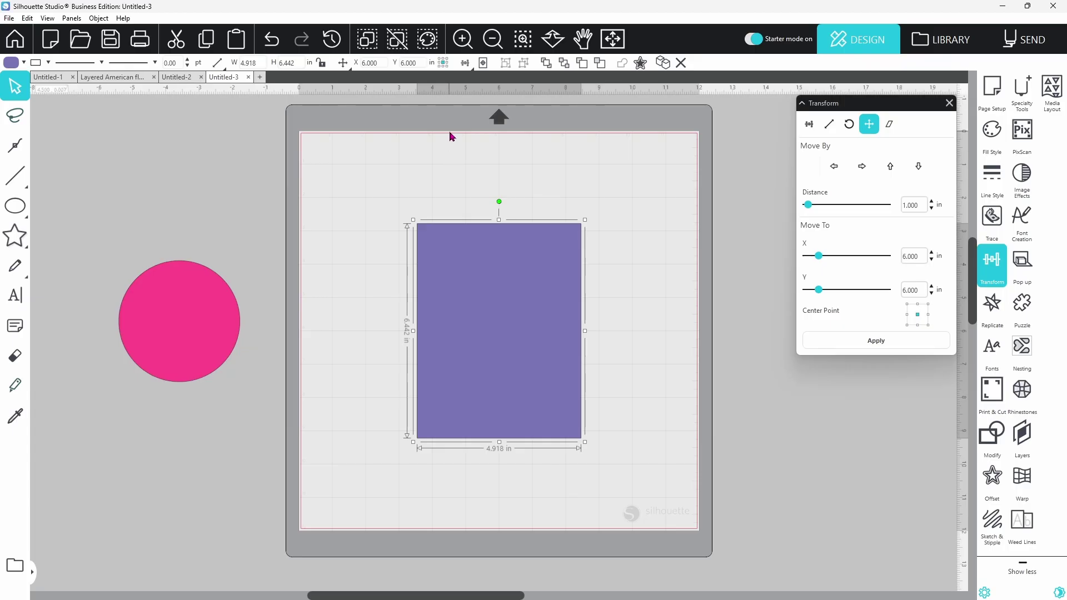
Try horizontal shears of -30°, -15°, 15°, 30° and -15° on the rectangle, ending at 0°
{"action": "mouse_move", "coordinate": [343, 66]}
{"action": "left_click", "coordinate": [889, 129]}
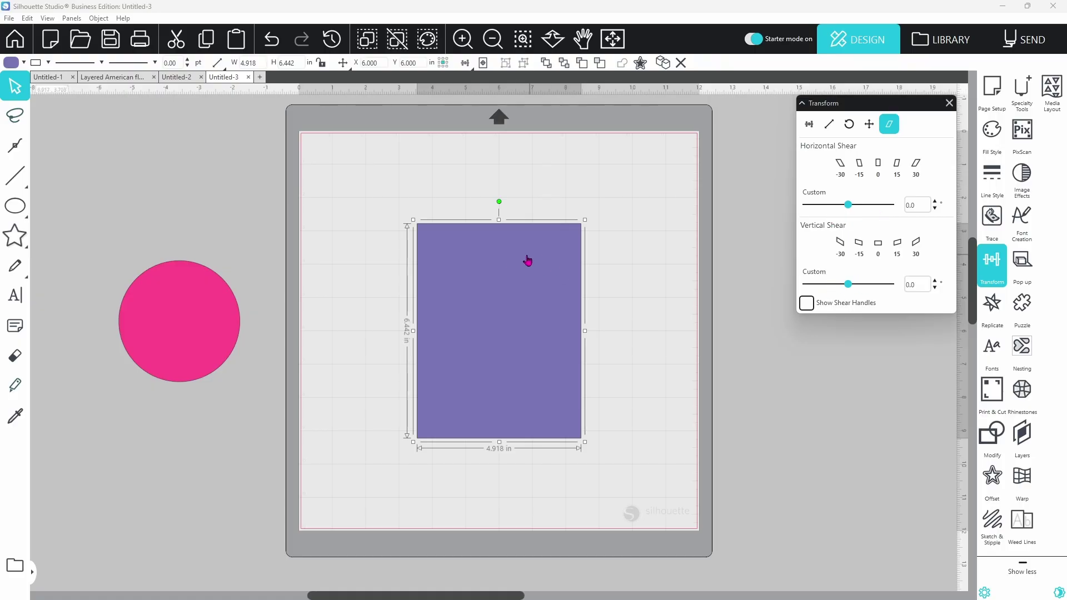
{"action": "left_click", "coordinate": [840, 171]}
{"action": "left_click", "coordinate": [860, 168]}
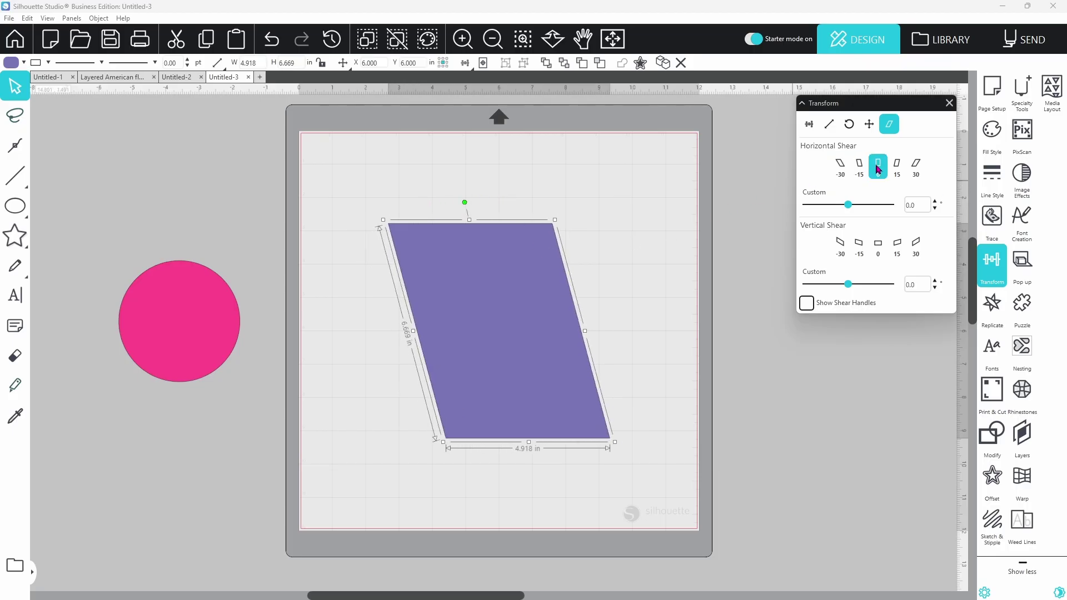
{"action": "left_click", "coordinate": [882, 168]}
{"action": "left_click", "coordinate": [894, 166]}
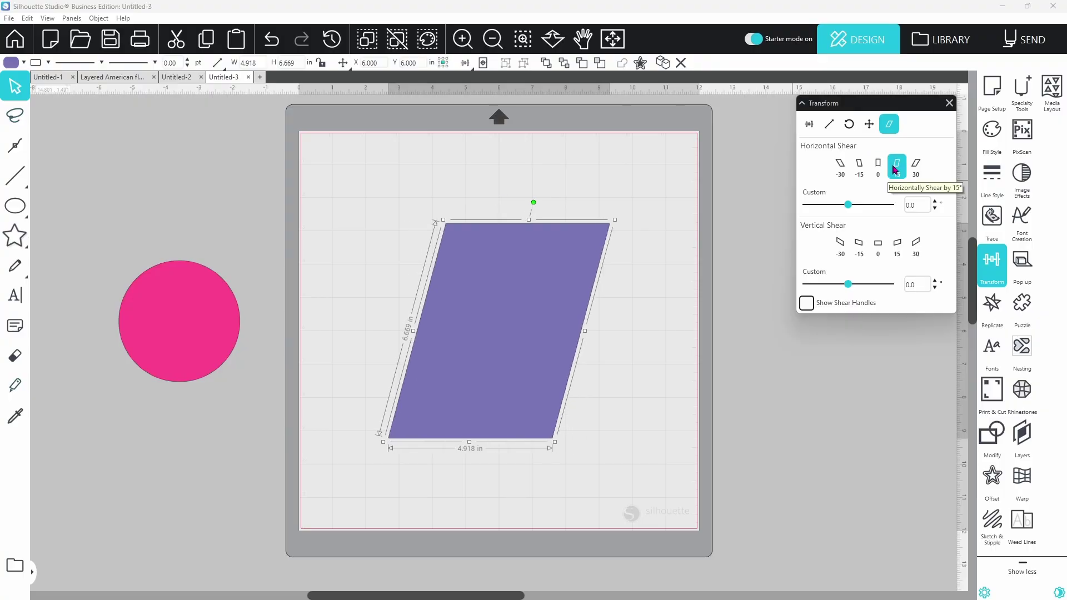
{"action": "left_click", "coordinate": [916, 168]}
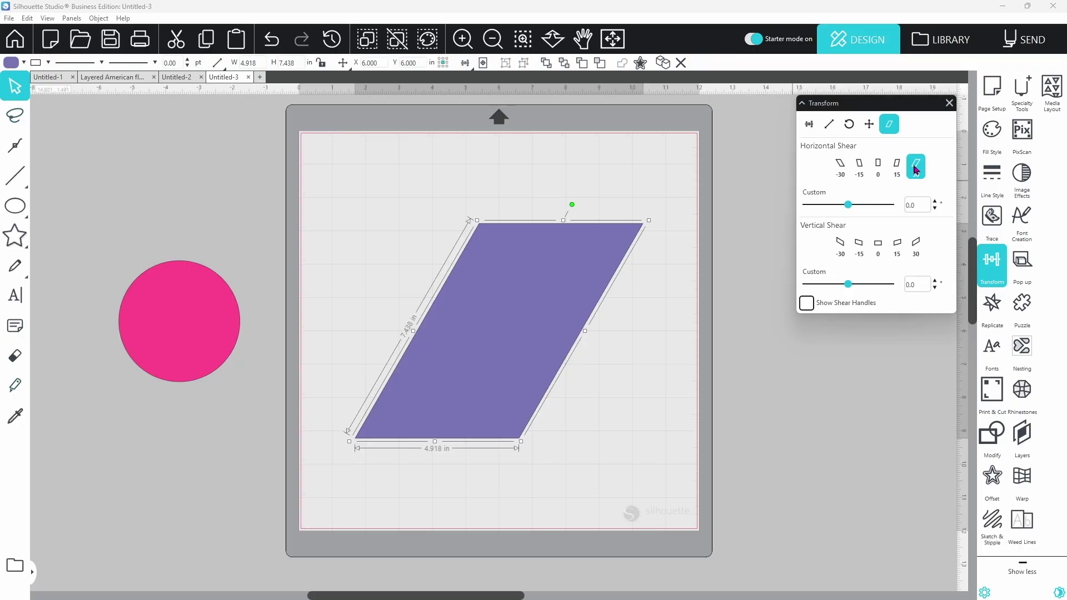
{"action": "left_click", "coordinate": [859, 166]}
{"action": "left_click", "coordinate": [858, 166]}
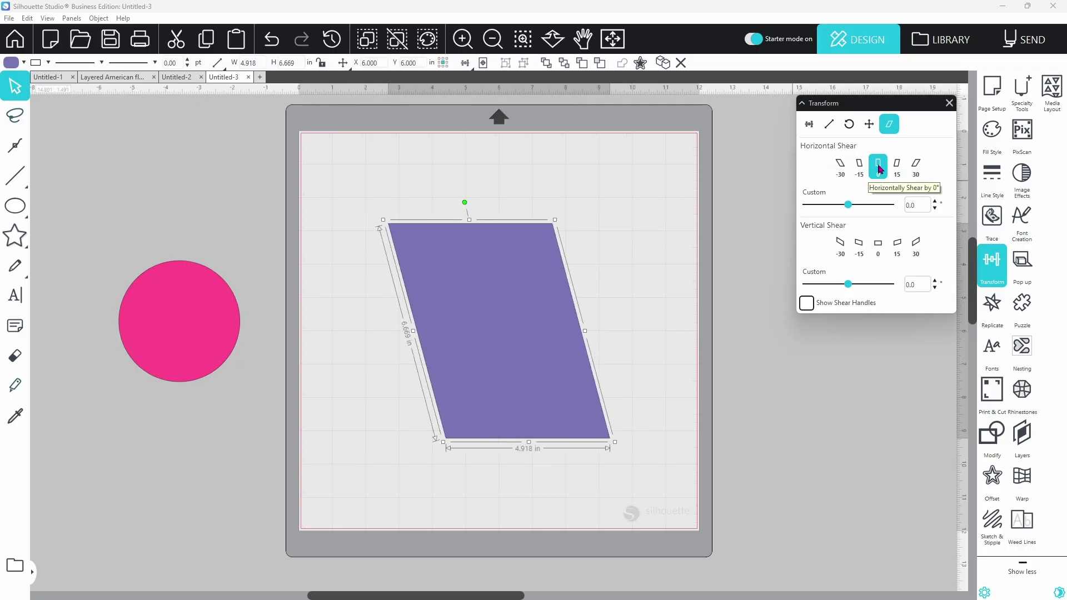
{"action": "left_click", "coordinate": [879, 168]}
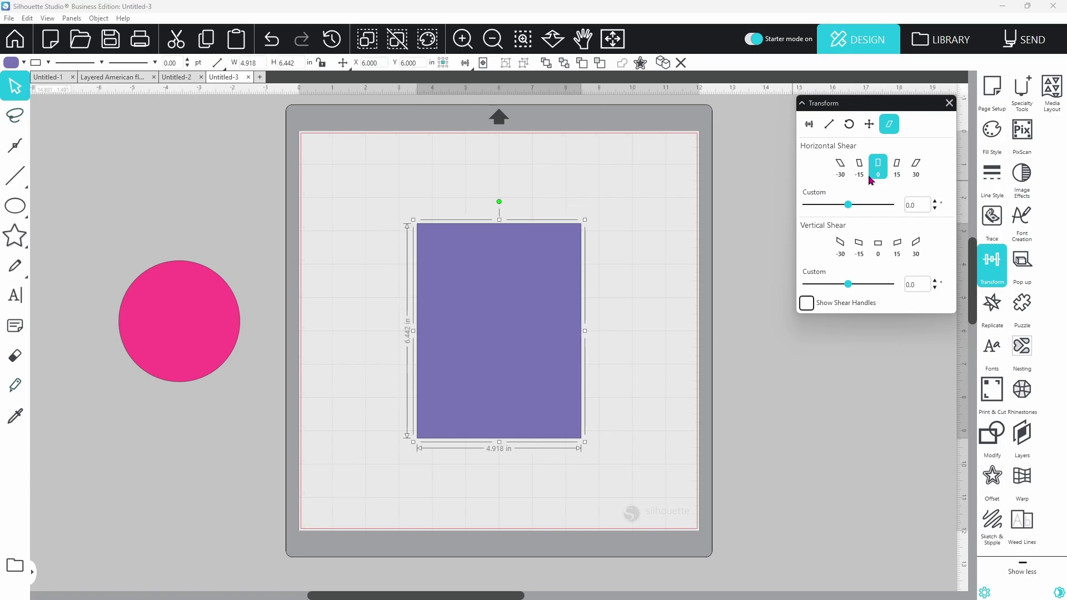
Try vertical shear presets on the rectangle, from -30° and -15° through to an upward slant
{"action": "left_click", "coordinate": [839, 246]}
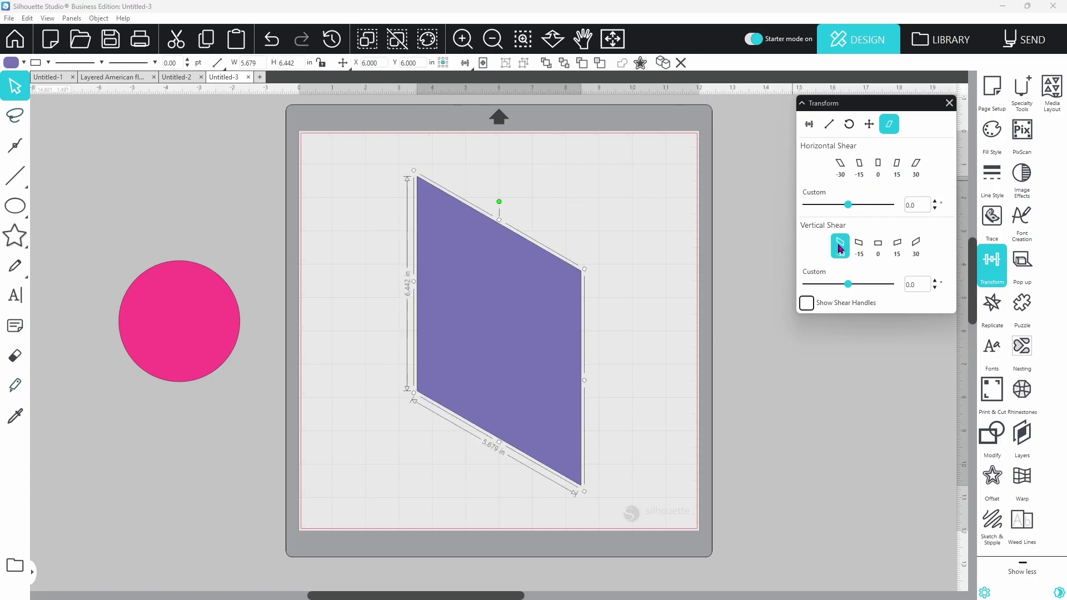
{"action": "left_click", "coordinate": [857, 245]}
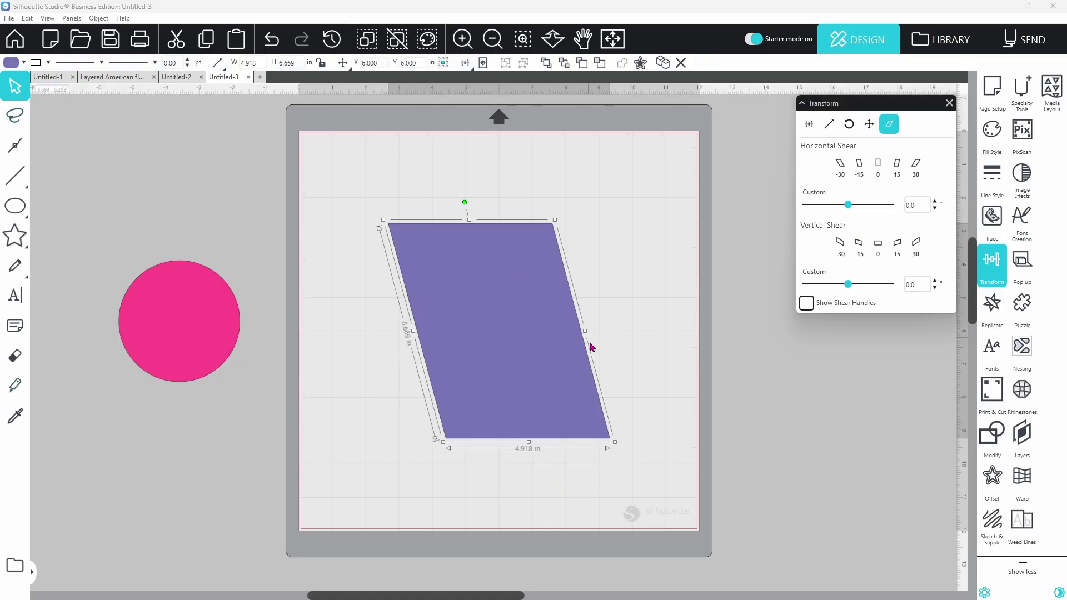
{"action": "left_click", "coordinate": [859, 244]}
{"action": "left_click", "coordinate": [860, 244]}
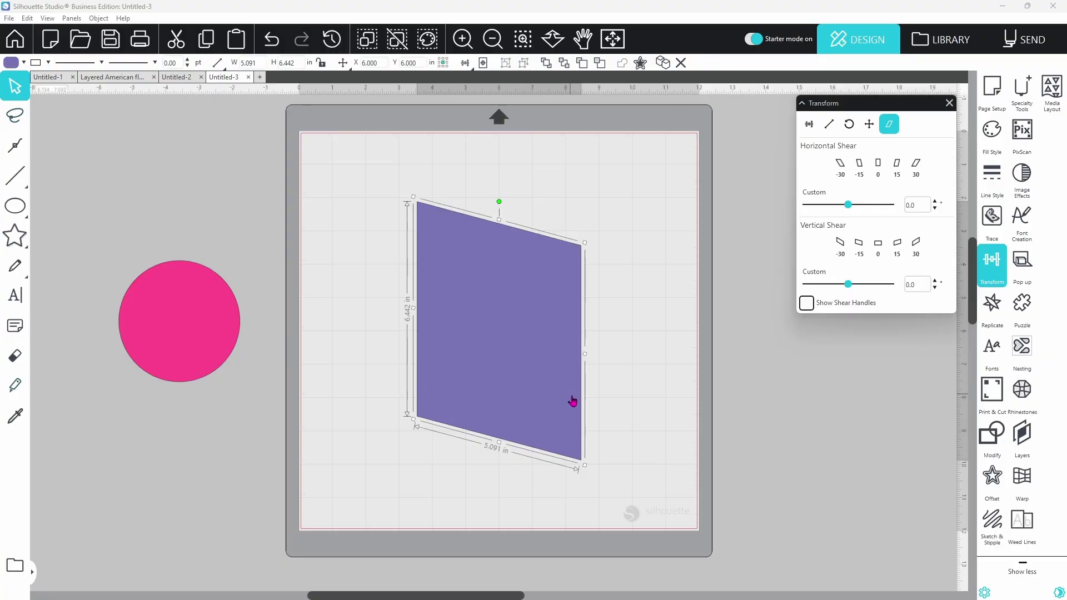
{"action": "left_click", "coordinate": [896, 243]}
{"action": "left_click", "coordinate": [914, 244]}
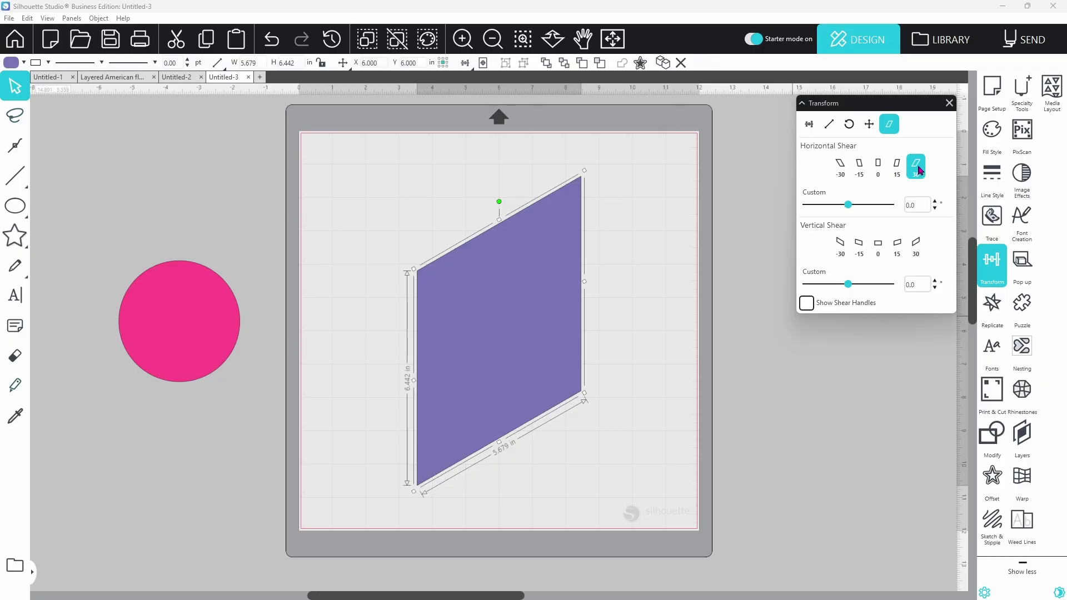
Add horizontal shears to form a rhombus, clear both shears, then rotate the shape to 0°
{"action": "left_click", "coordinate": [919, 168]}
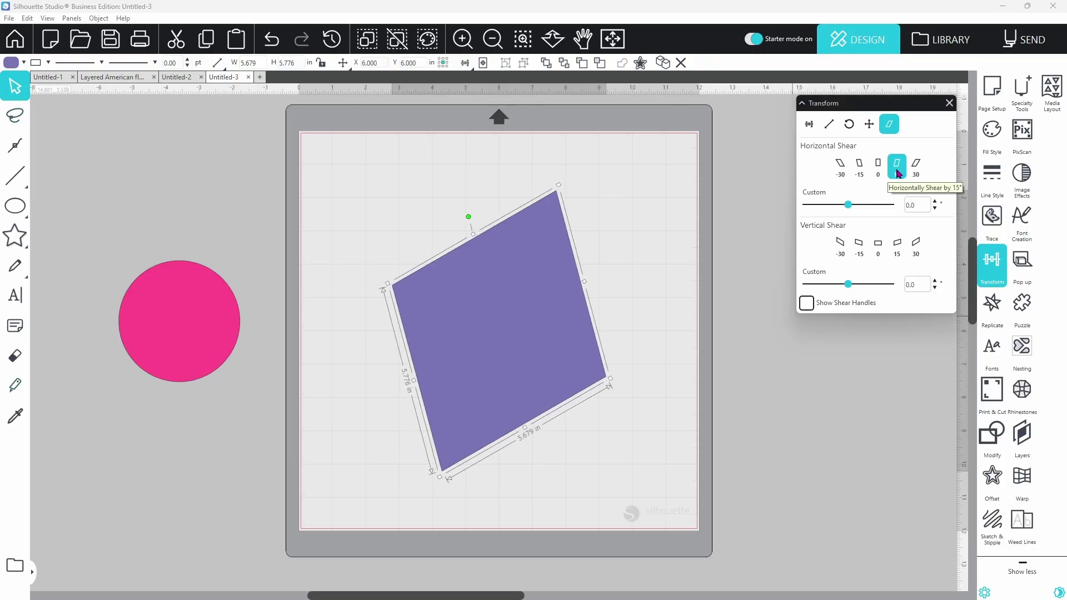
{"action": "left_click", "coordinate": [858, 170]}
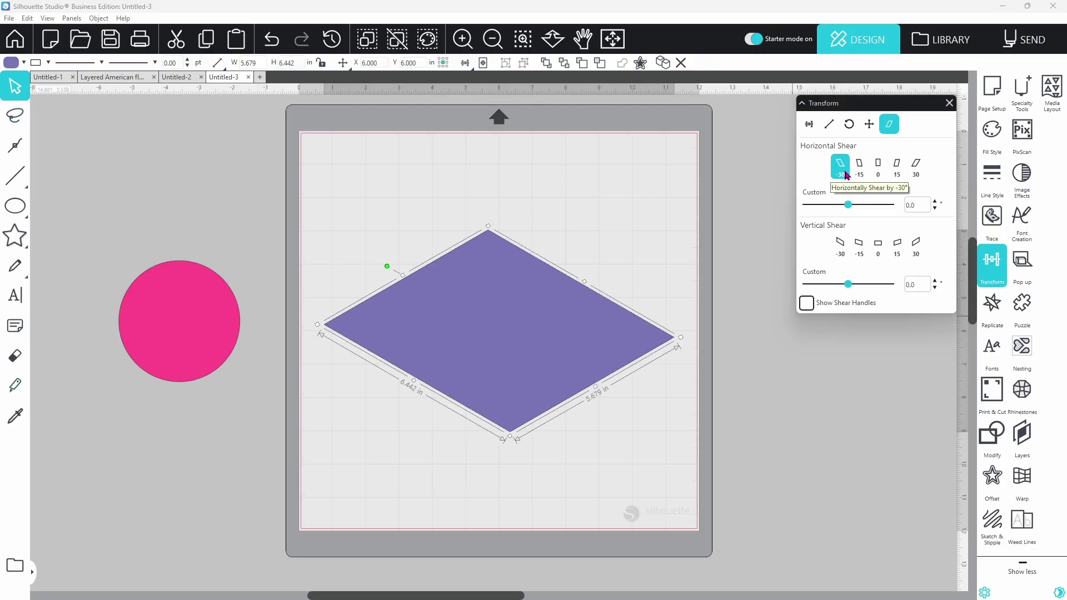
{"action": "left_click", "coordinate": [878, 167]}
{"action": "left_click", "coordinate": [878, 244]}
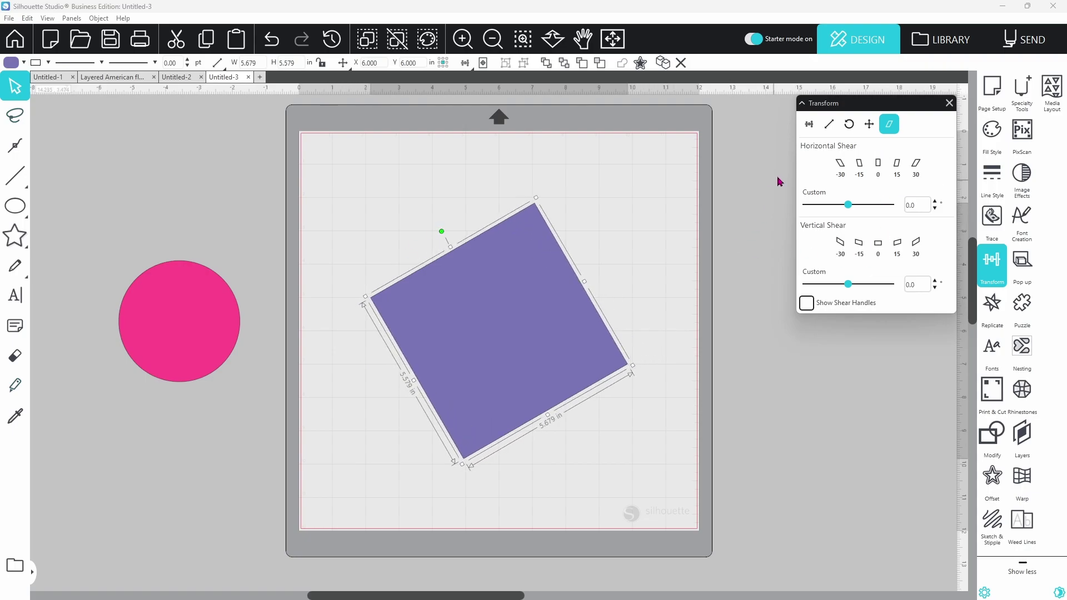
{"action": "left_click", "coordinate": [849, 124]}
{"action": "left_click", "coordinate": [834, 167]}
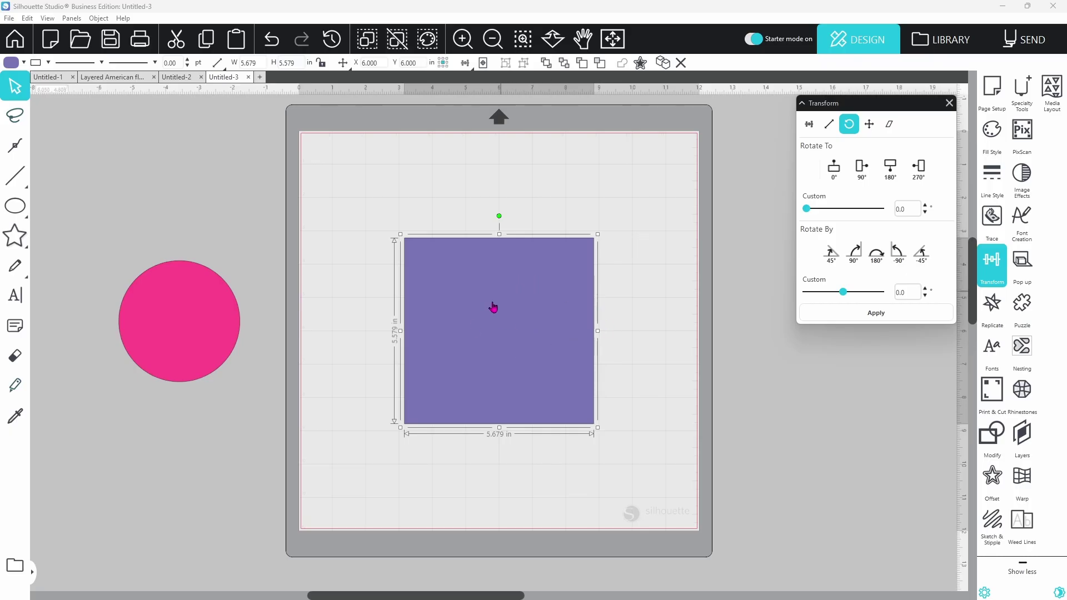
Turn on Show Shear Handles, drag the right and bottom handles to slant the square, then move it up-right
{"action": "left_click", "coordinate": [889, 124]}
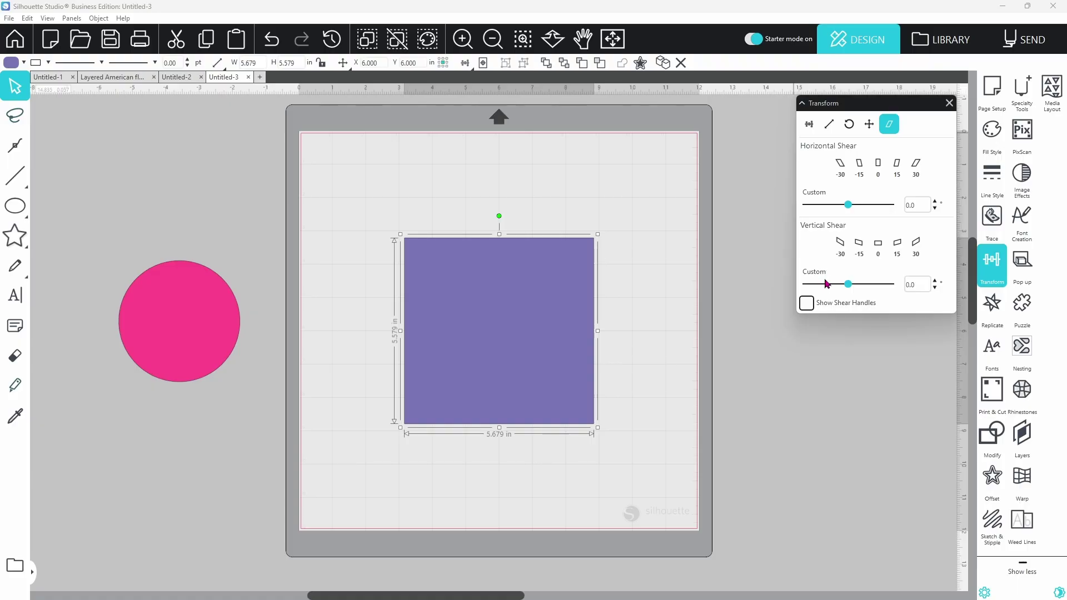
{"action": "left_click", "coordinate": [807, 305]}
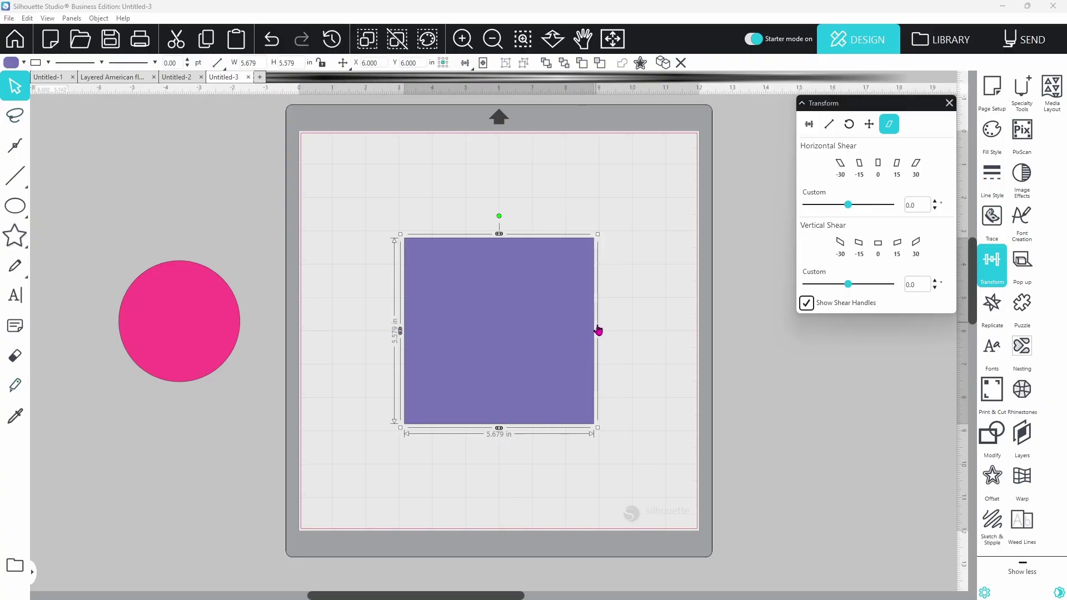
{"action": "left_click_drag", "start_coordinate": [598, 332], "coordinate": [598, 261]}
{"action": "left_click_drag", "start_coordinate": [499, 396], "coordinate": [425, 418]}
{"action": "left_click_drag", "start_coordinate": [428, 373], "coordinate": [446, 350]}
Place 'Silhouette' text near the mat's bottom and apply a 30° horizontal shear
{"action": "left_click", "coordinate": [17, 295]}
{"action": "left_click", "coordinate": [448, 482]}
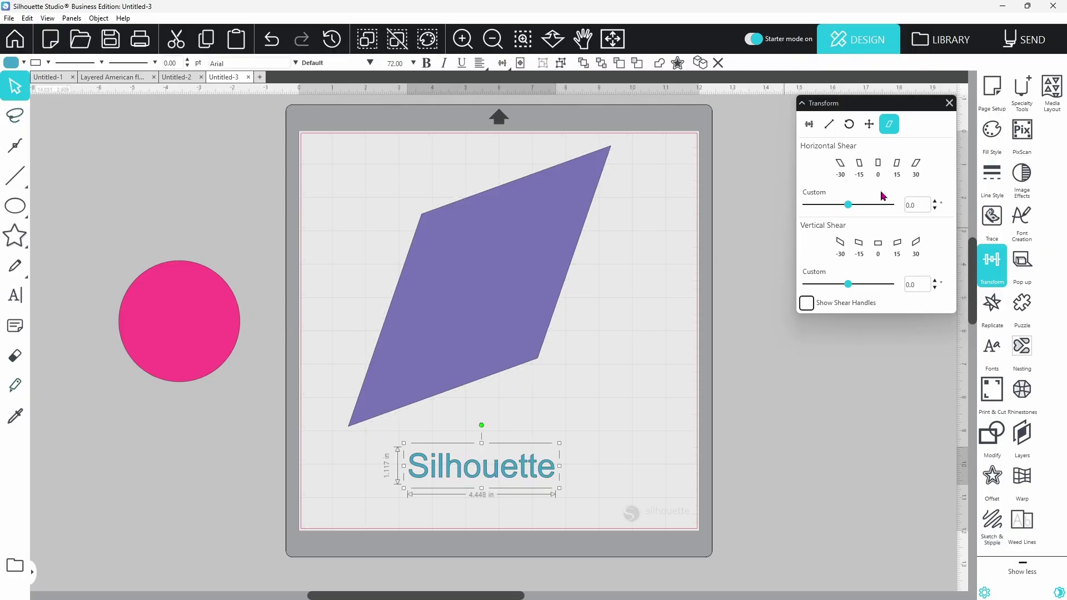
{"action": "left_click", "coordinate": [916, 163]}
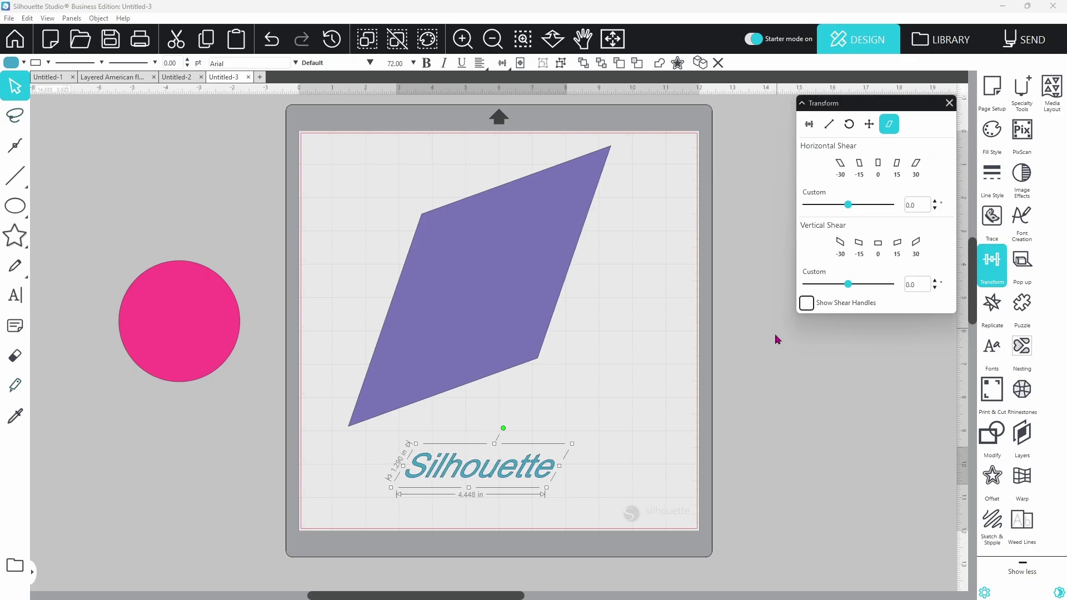